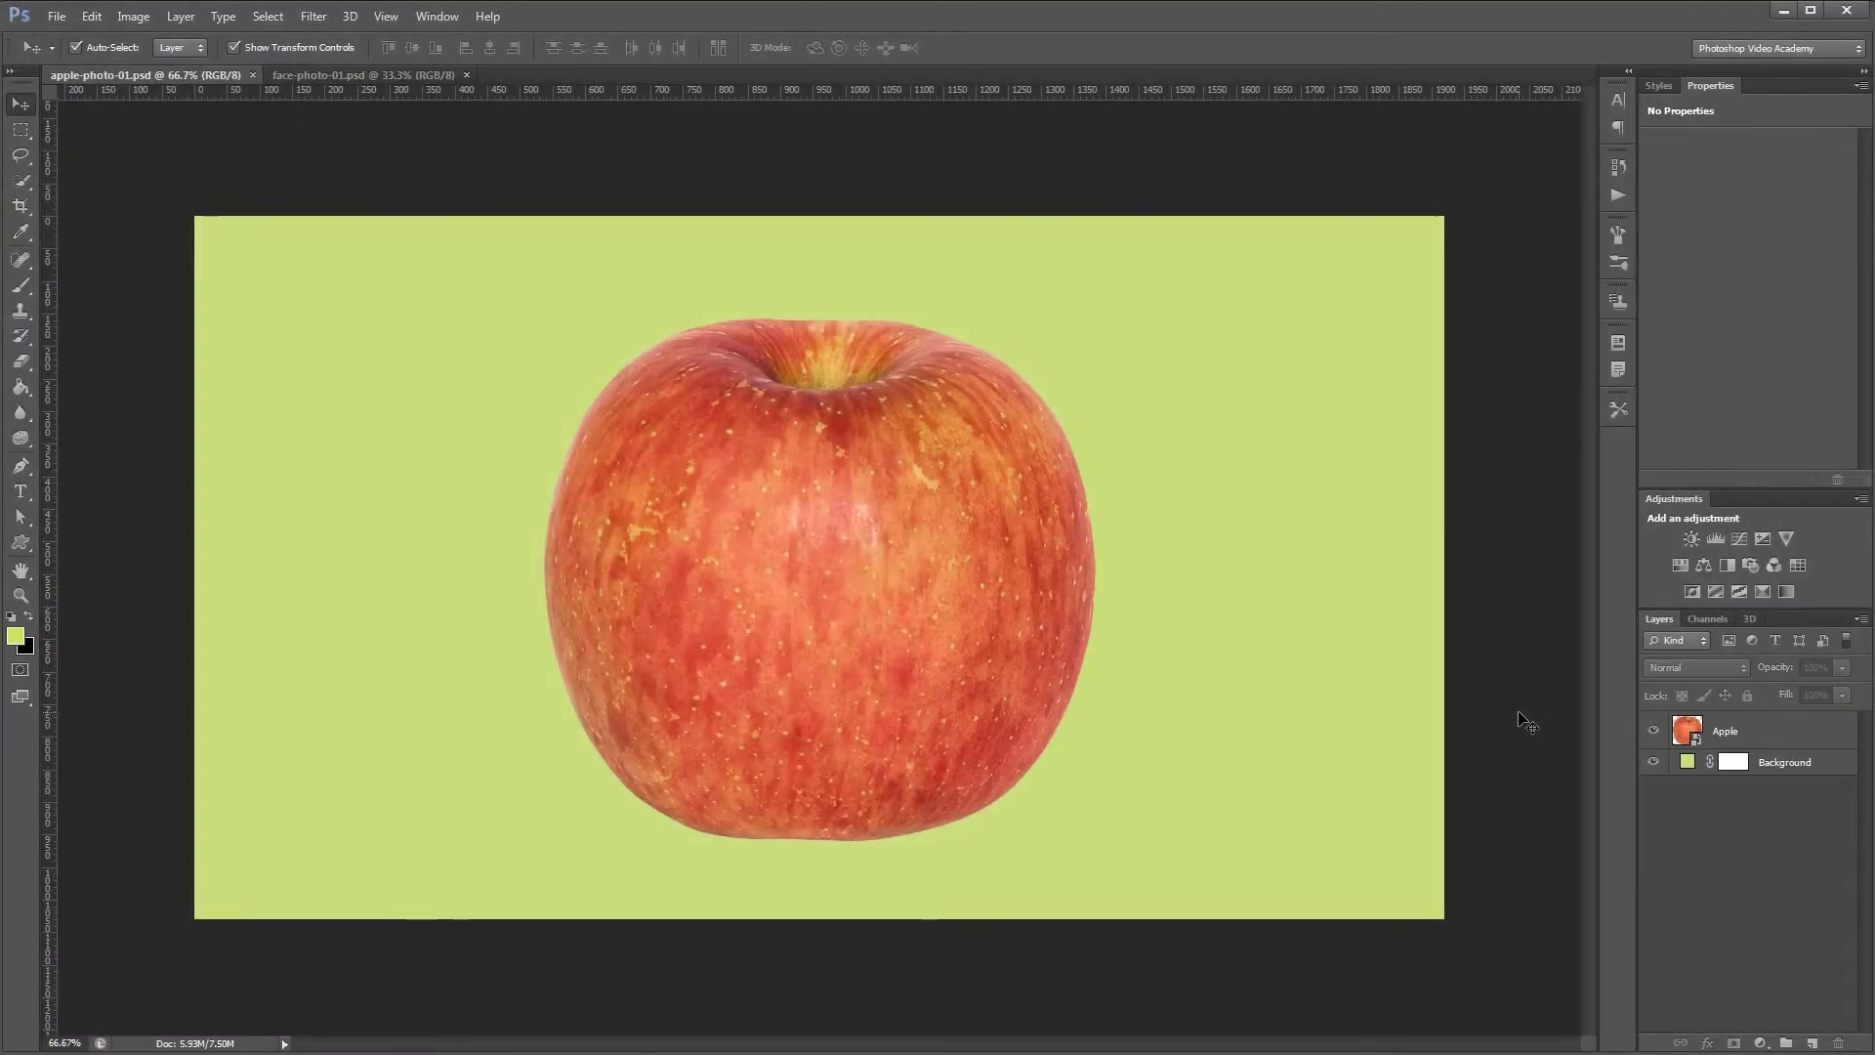
Add a mask to the Apple layer and paint away the apple inside the mouth area.
key("ctrl+Tab")
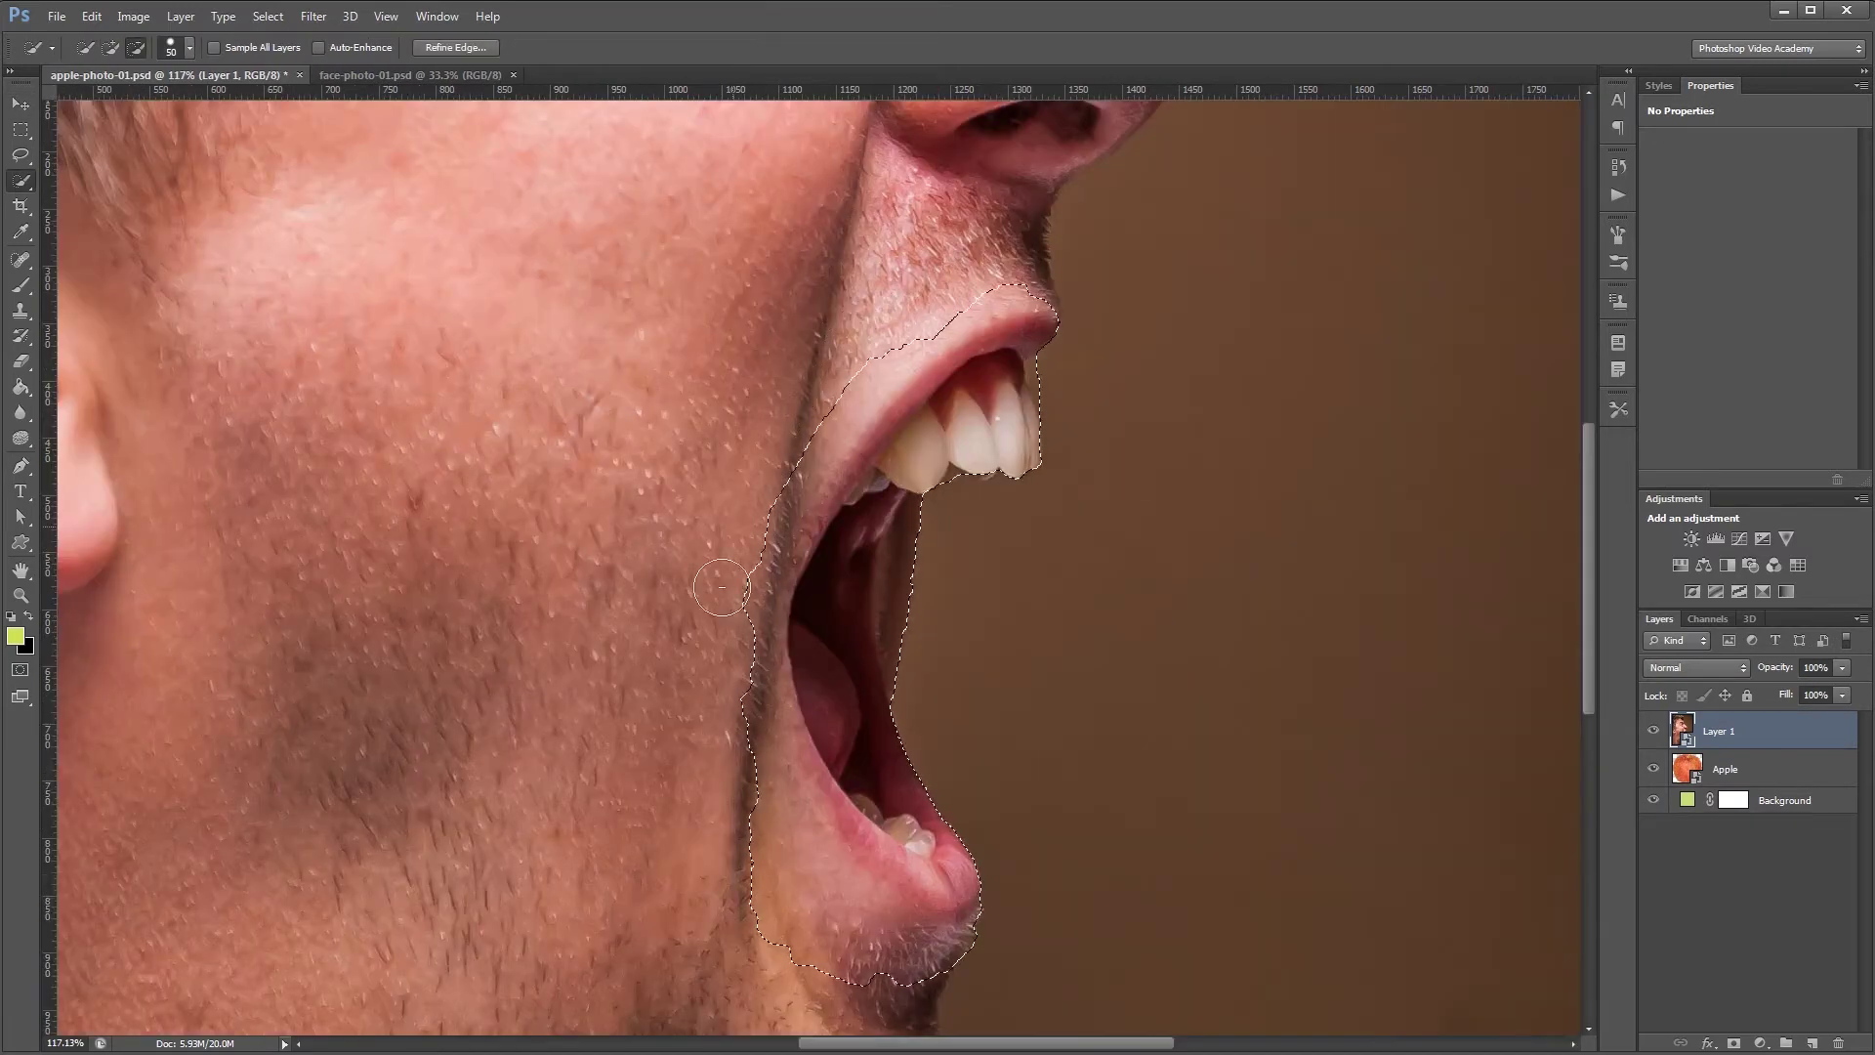
key("ctrl+alt+r")
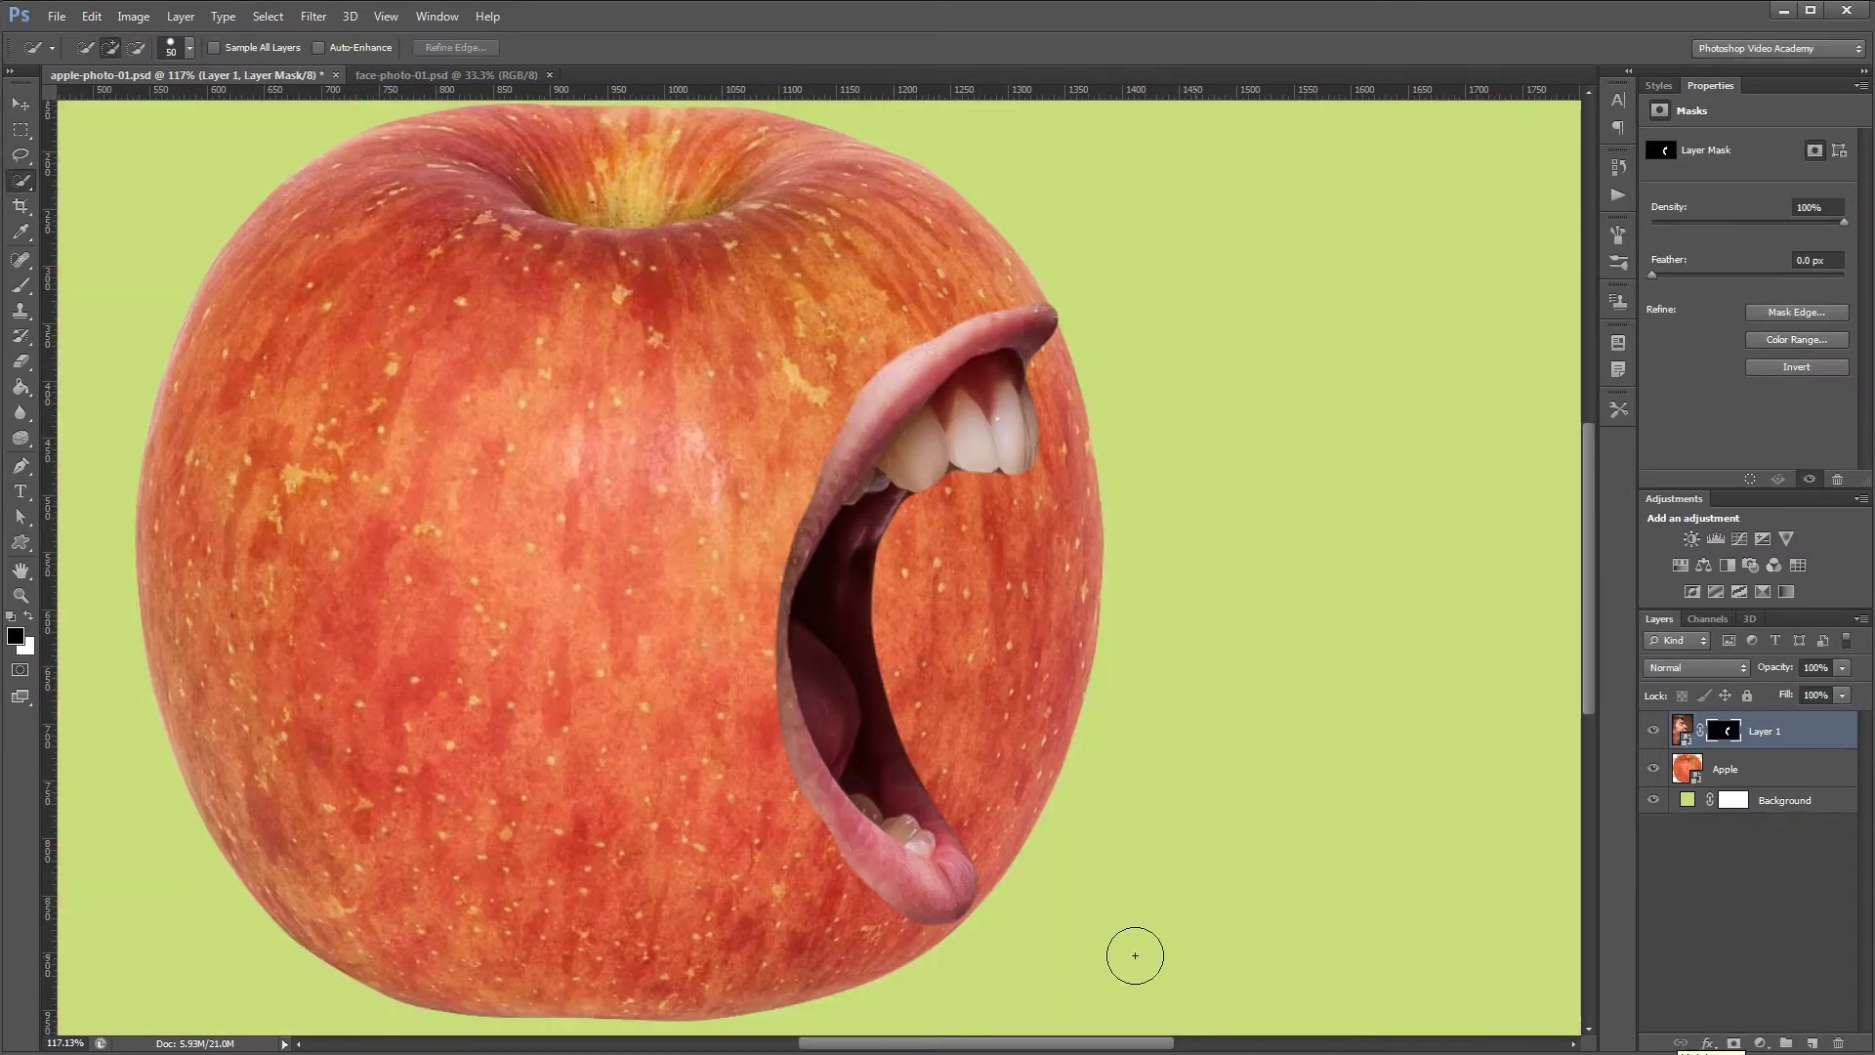
key("b")
left_click(1758, 769)
left_click(1735, 1044)
left_click_drag(879, 586, 1038, 586)
Tint the mouth with a clipped Hue/Saturation adjustment: hue +21, saturation +42, lightness -19.
left_click(1724, 730)
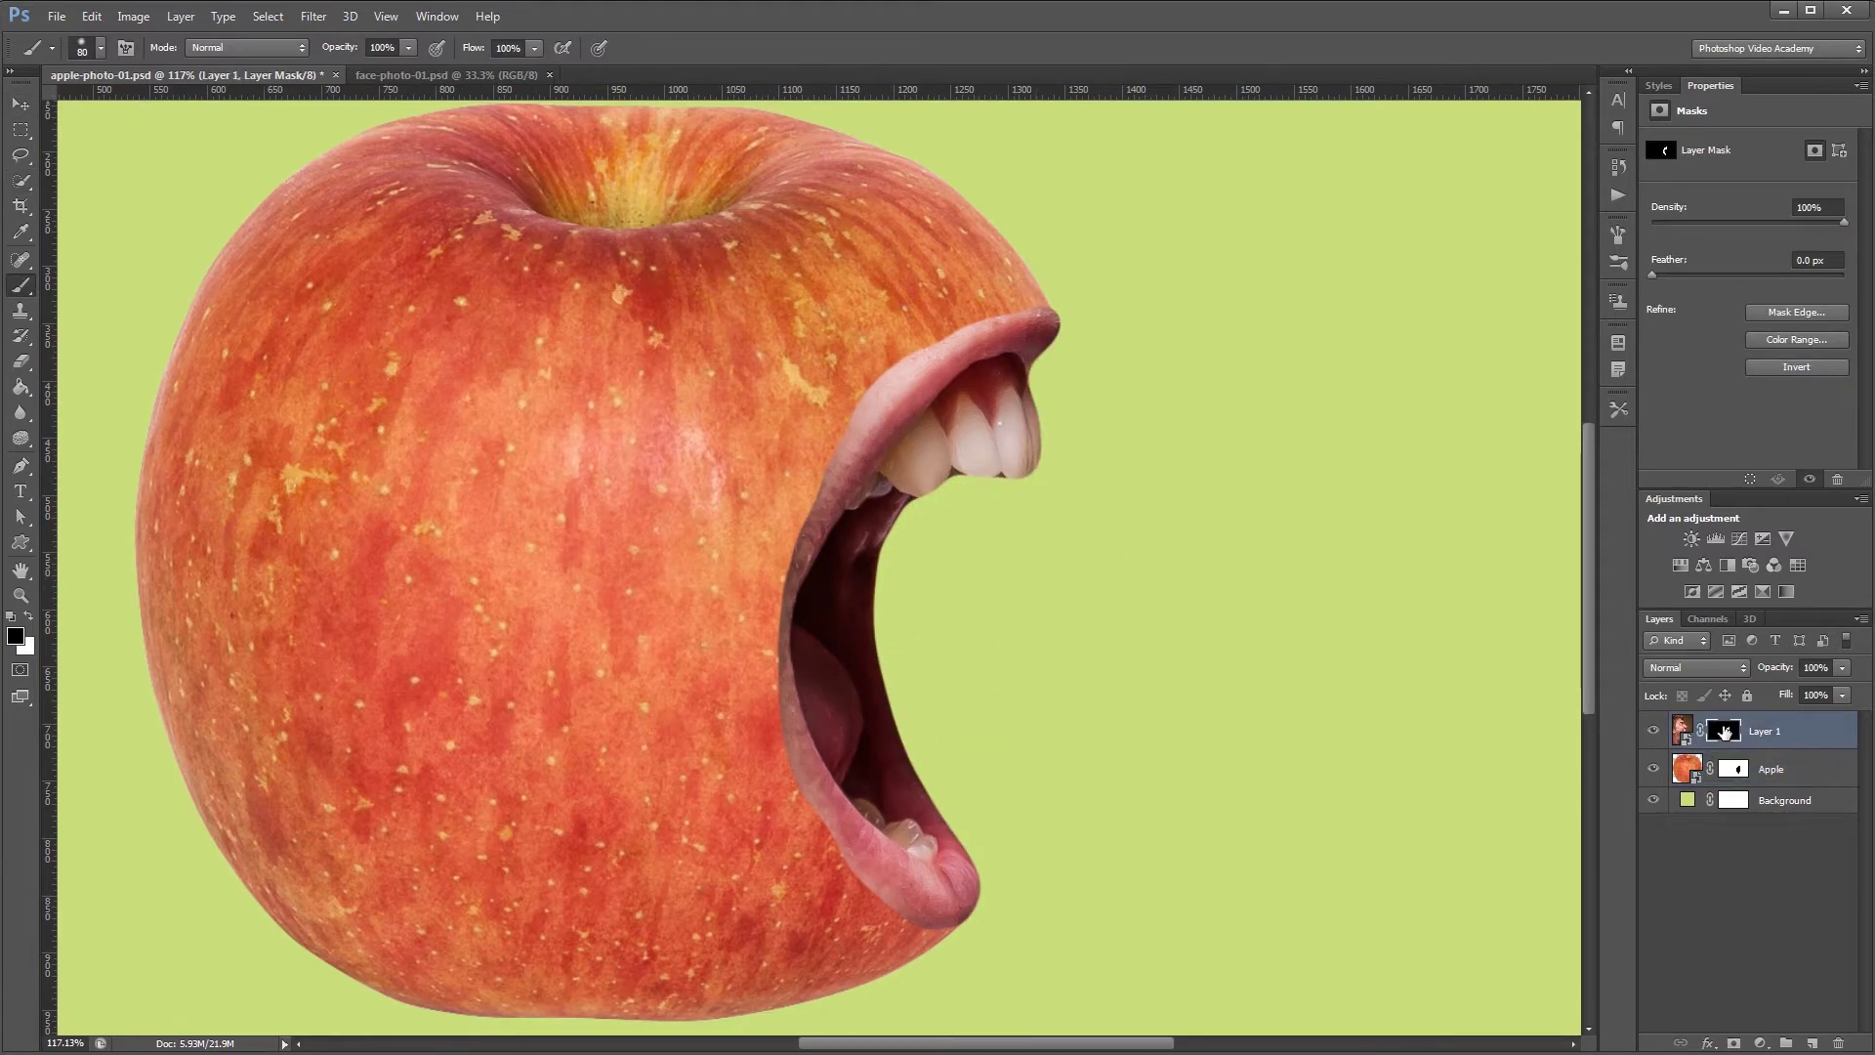
left_click(1704, 565)
left_click(1723, 479)
left_click_drag(1748, 214, 1768, 214)
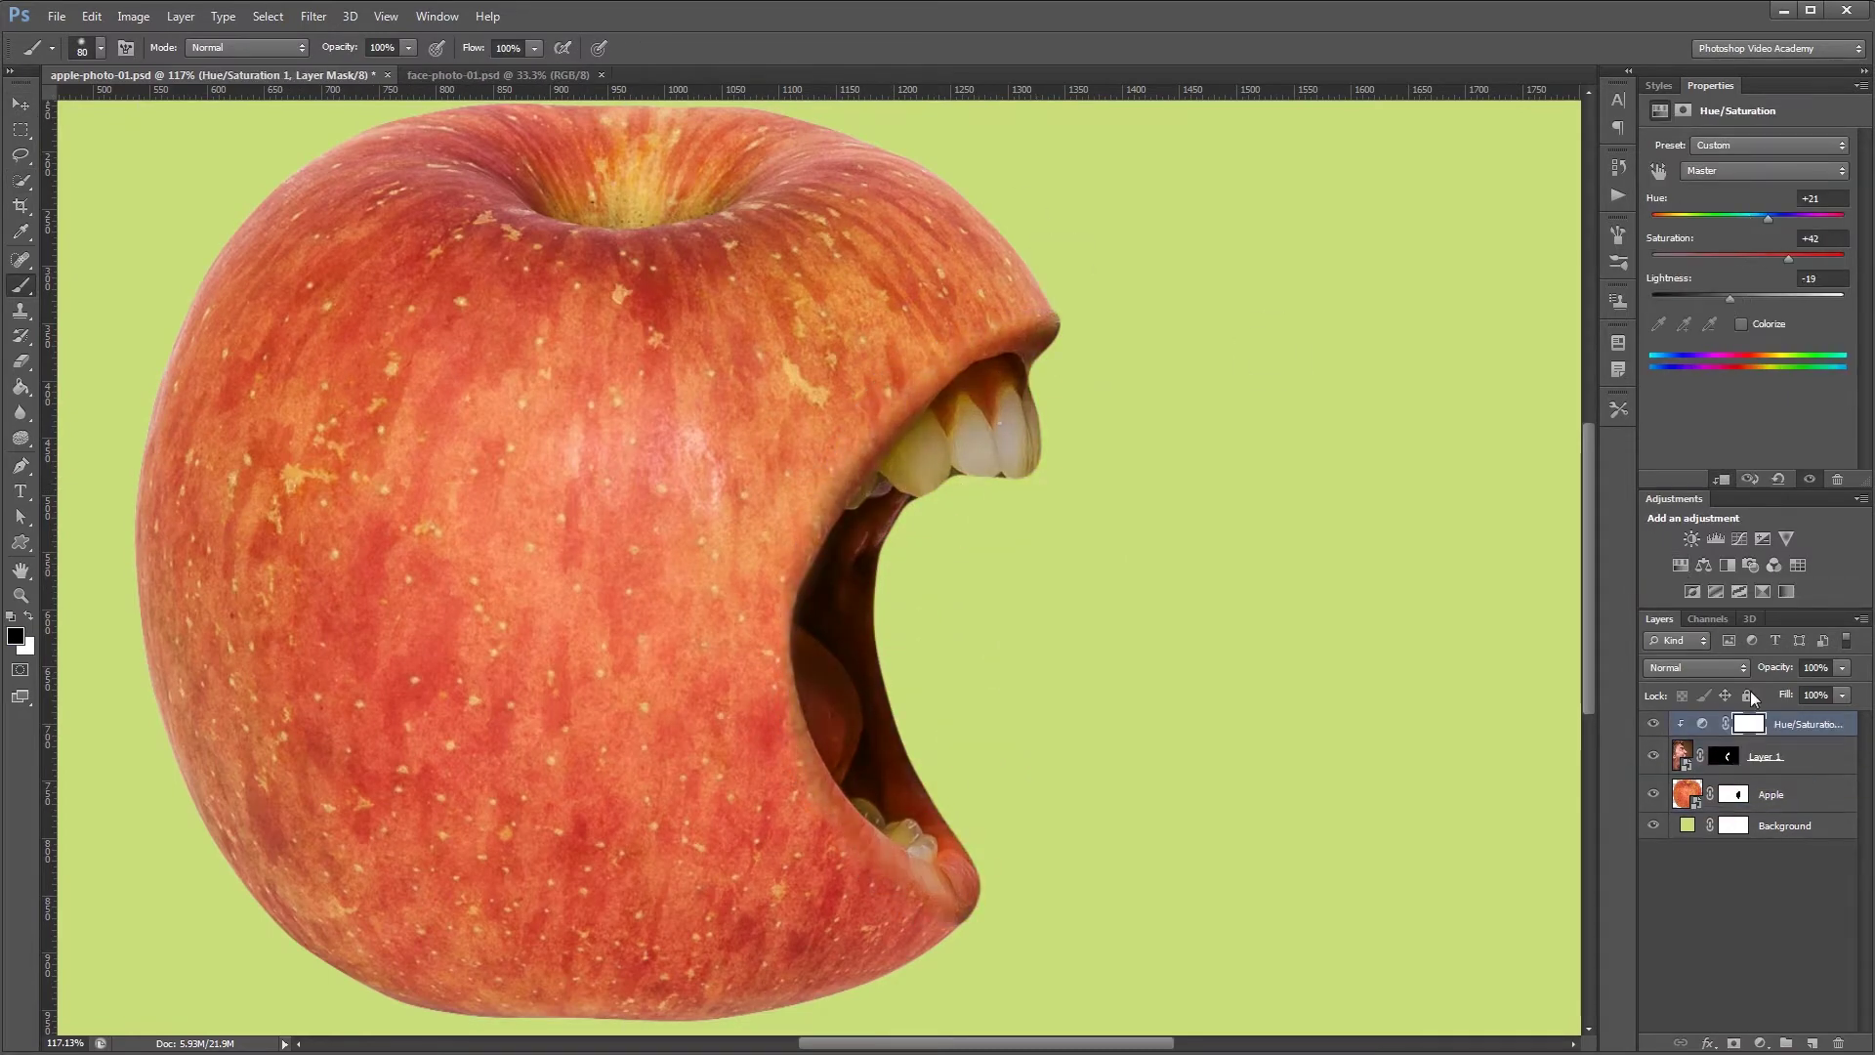
left_click_drag(1016, 450, 955, 461)
left_click_drag(956, 461, 918, 840)
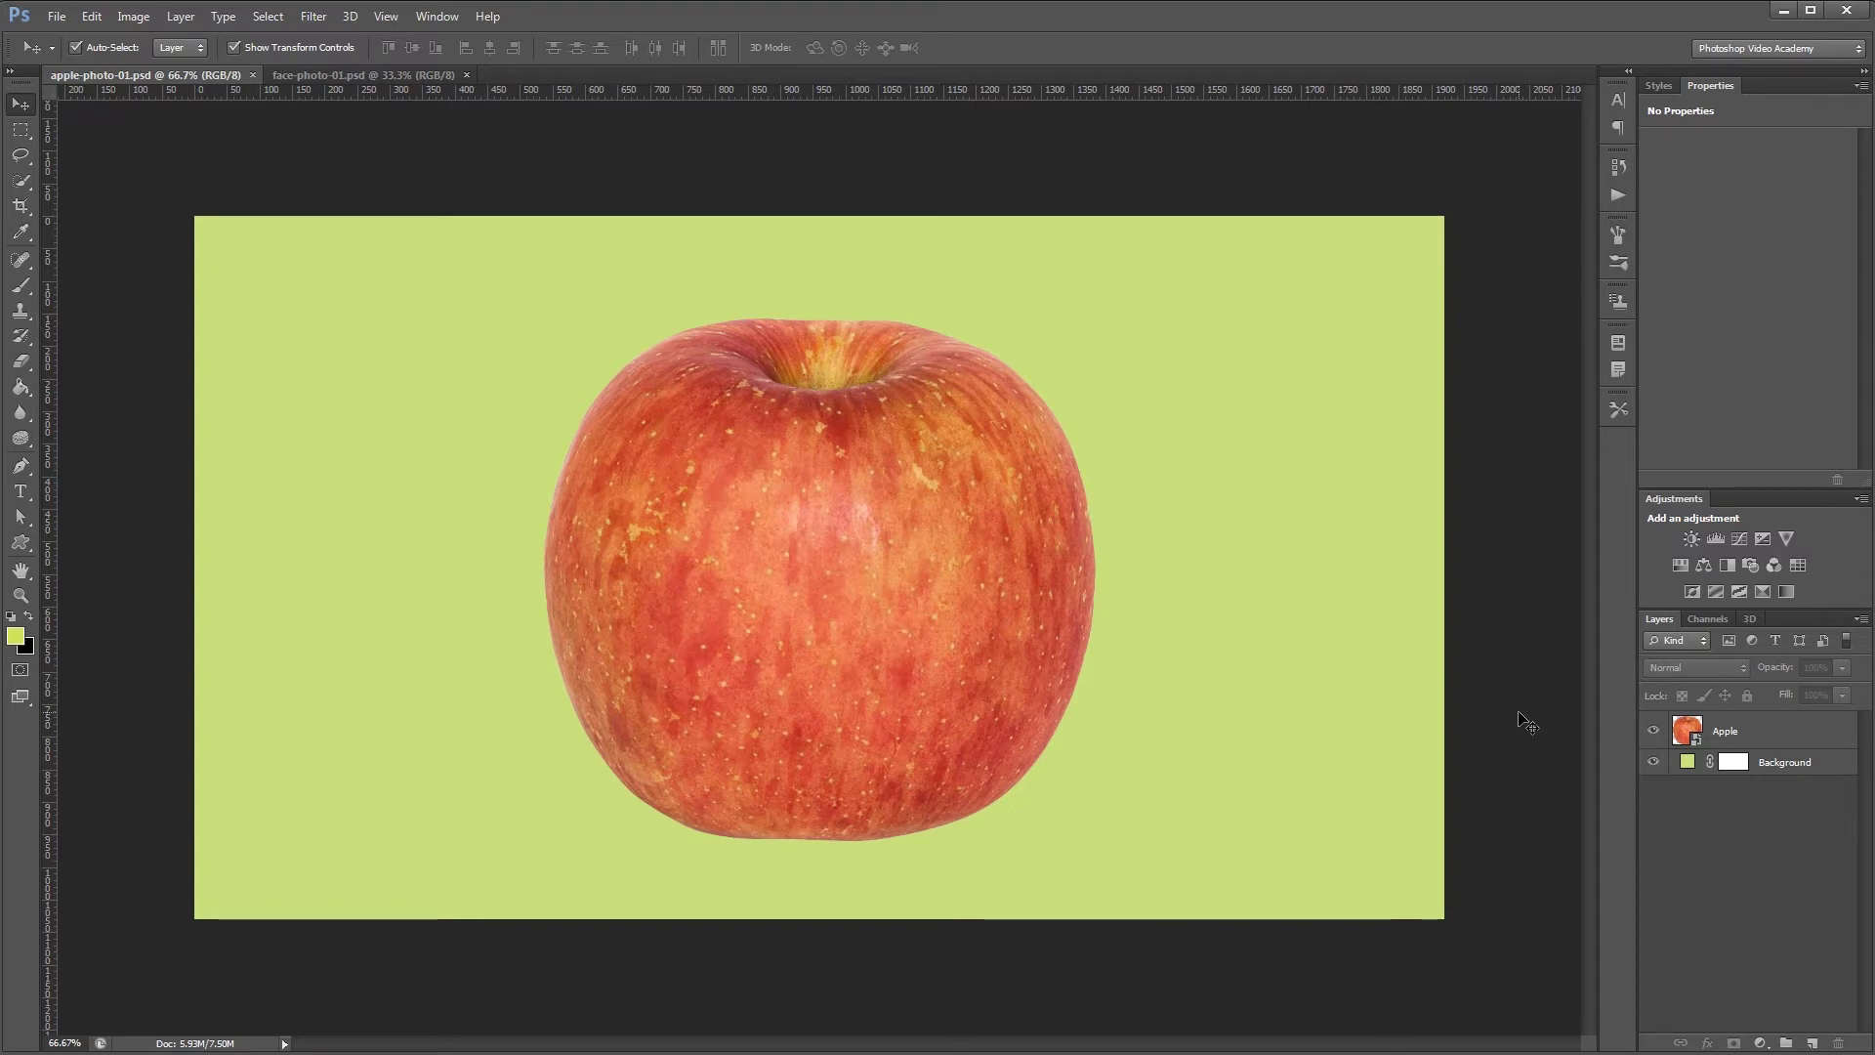
Check the Apple layer's visibility, then fetch the face photo from its document.
left_click(1653, 732)
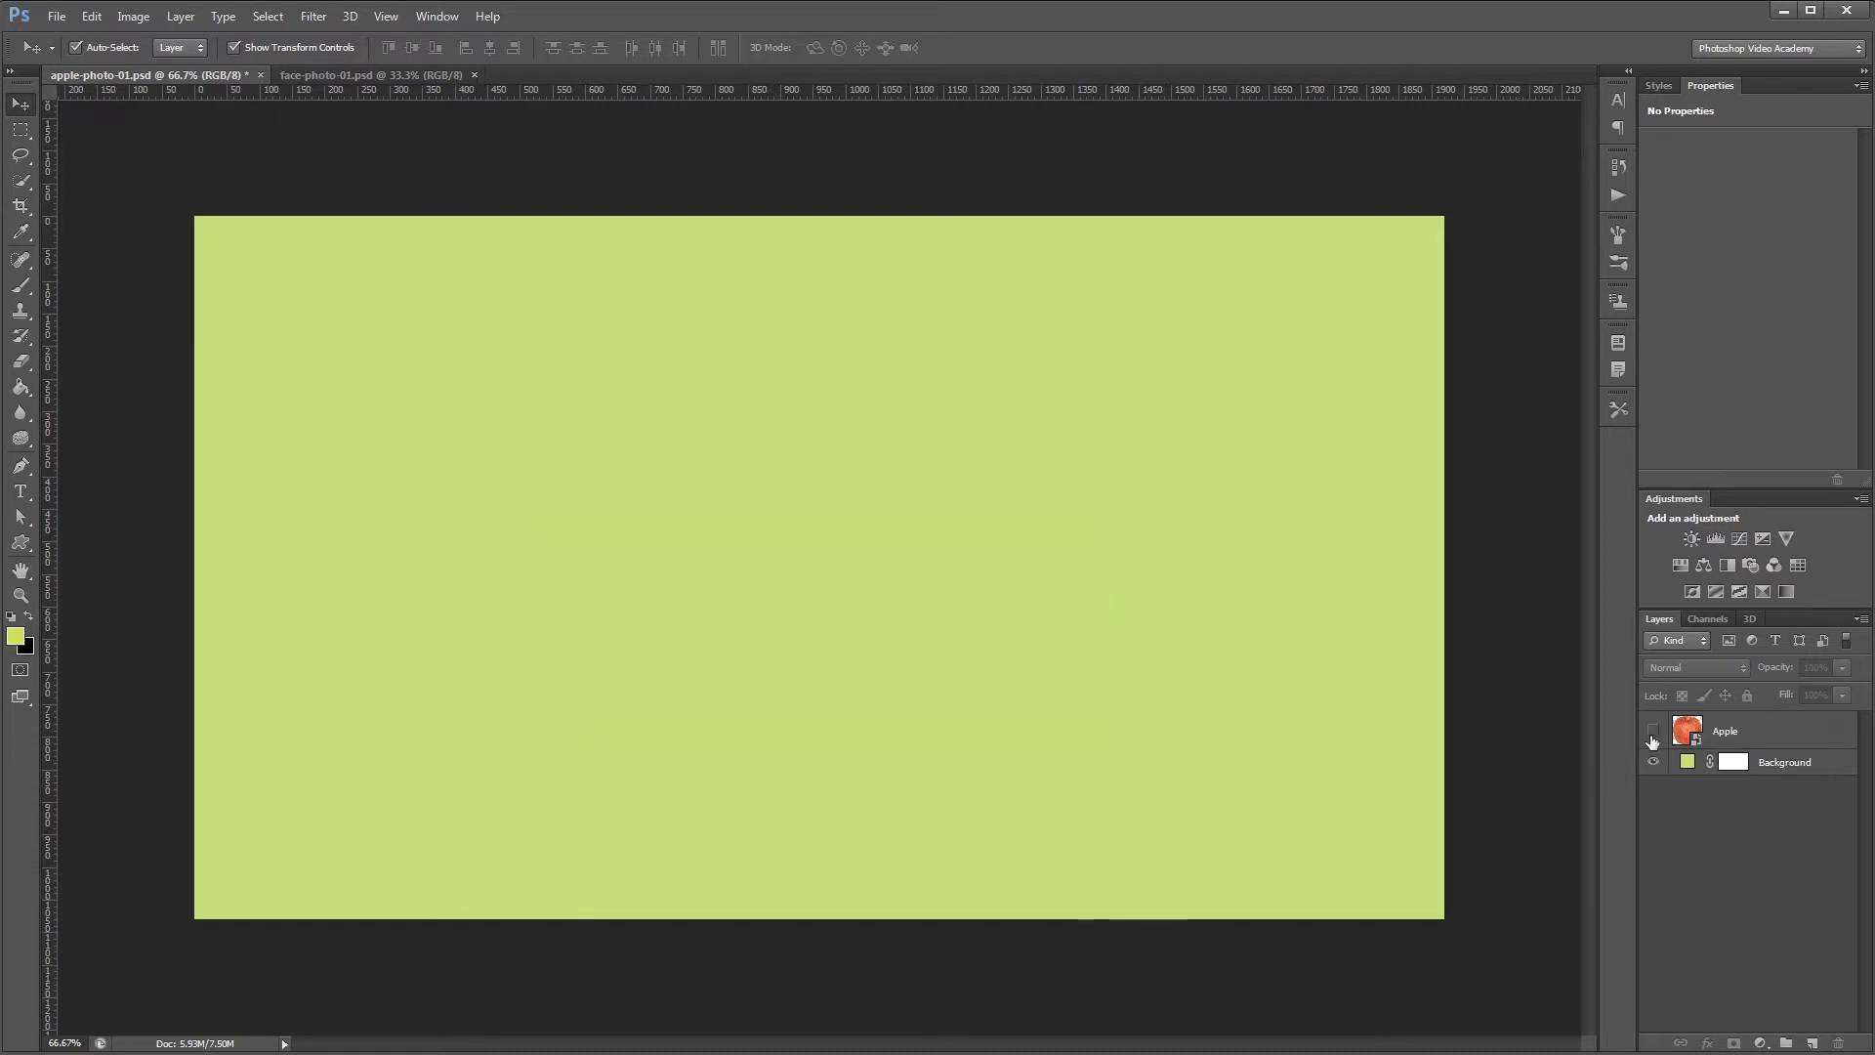
left_click(1653, 732)
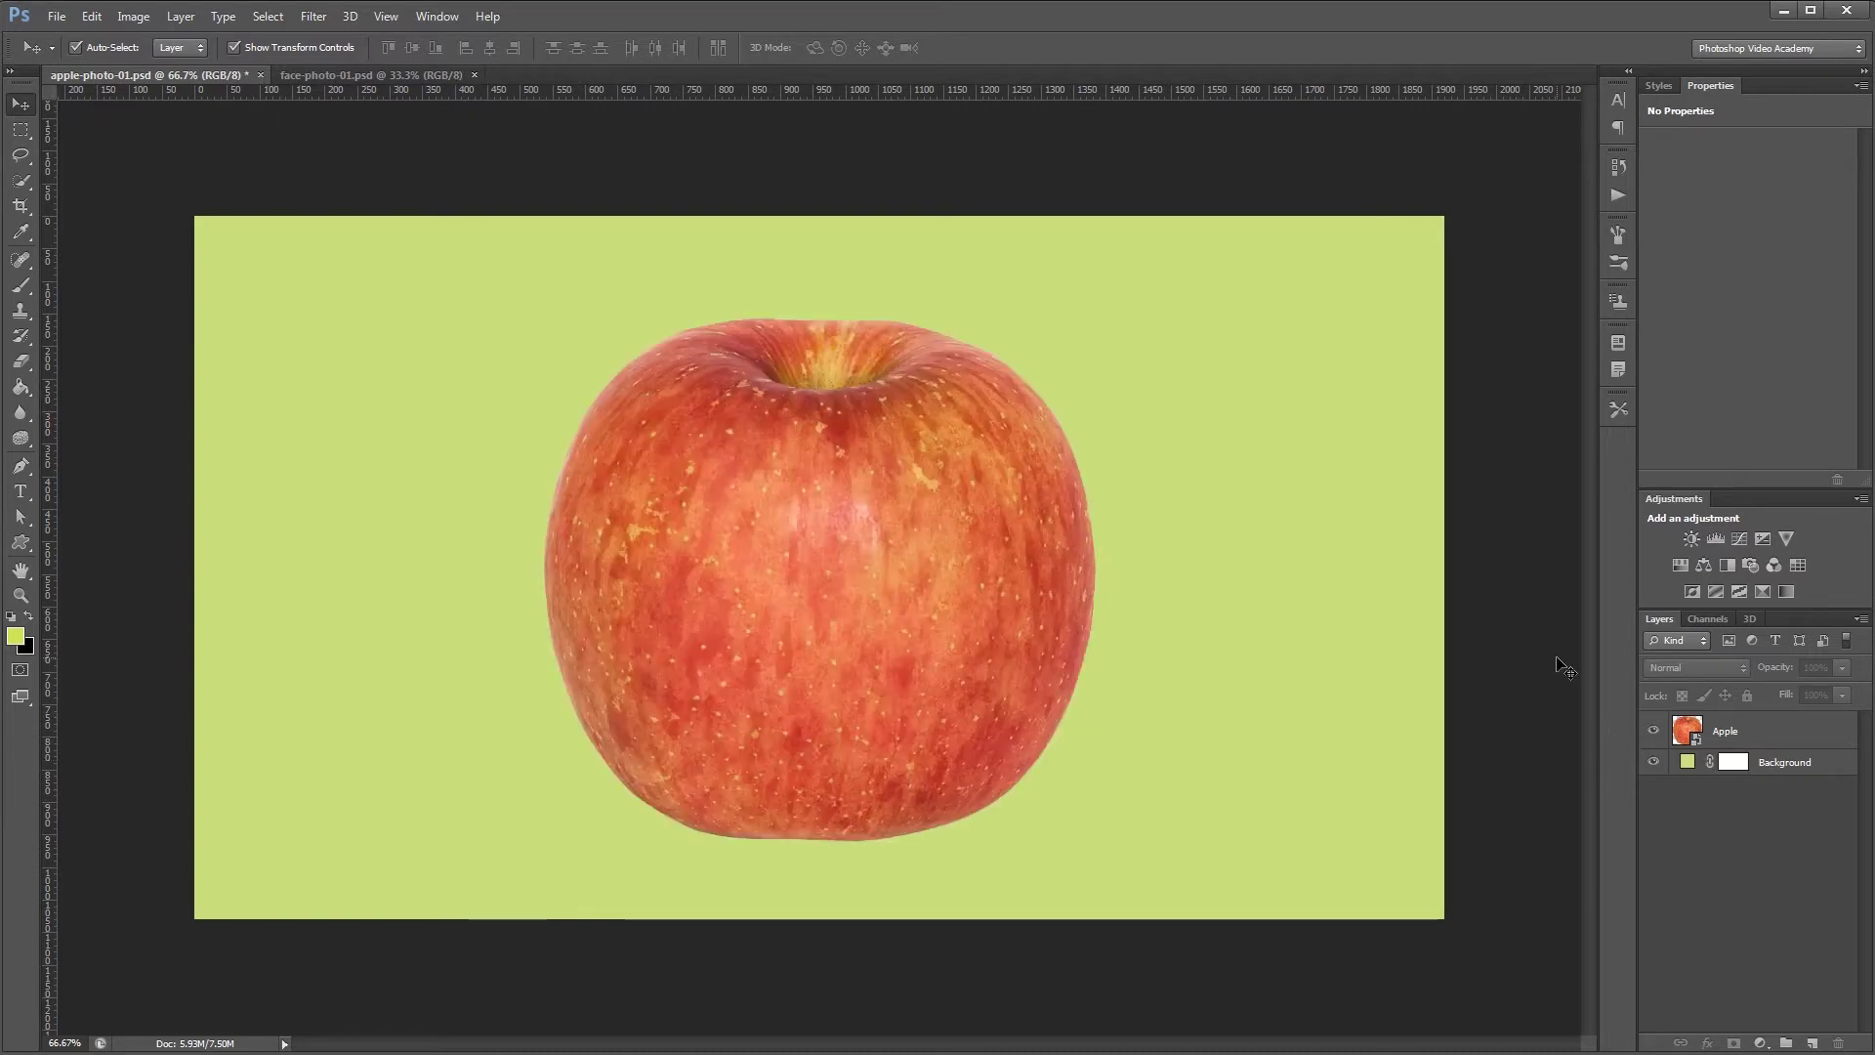
key("ctrl+Tab")
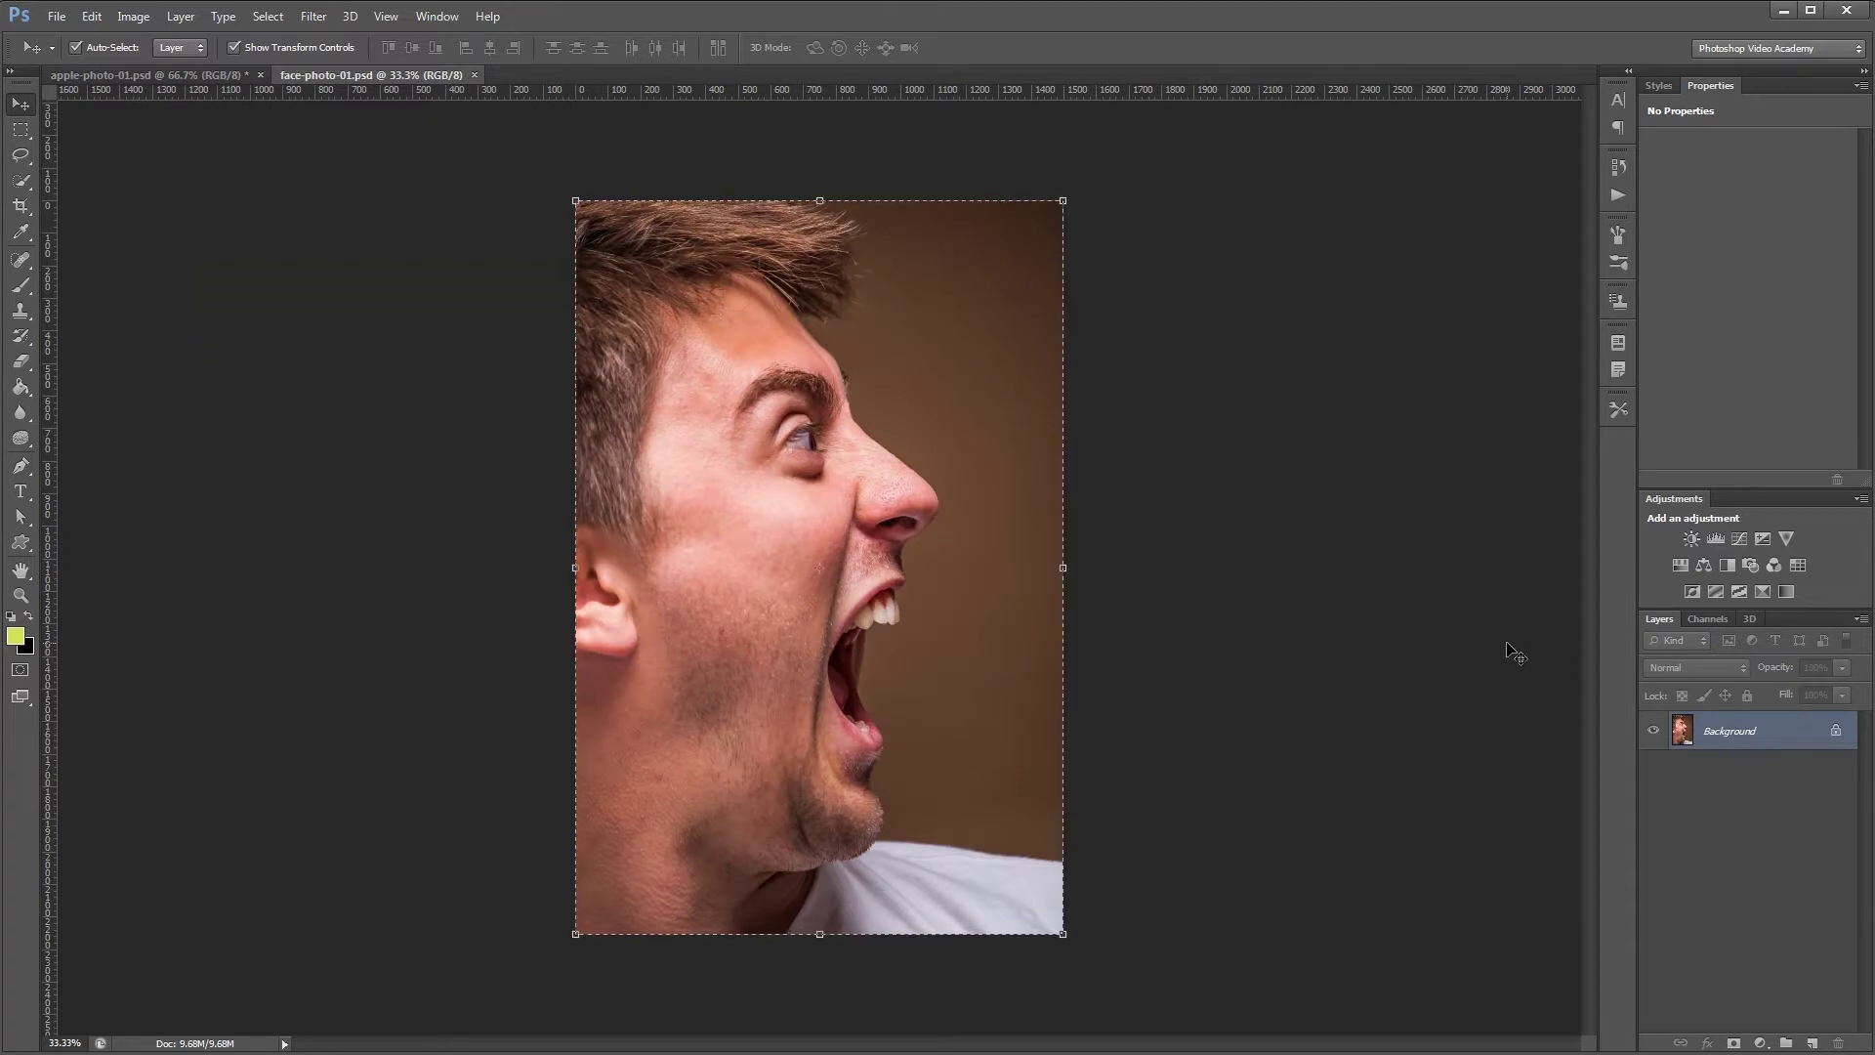
key("ctrl+Tab")
Paste the face photo as a 50%-opacity smart object with its open mouth over the apple.
key("ctrl+v")
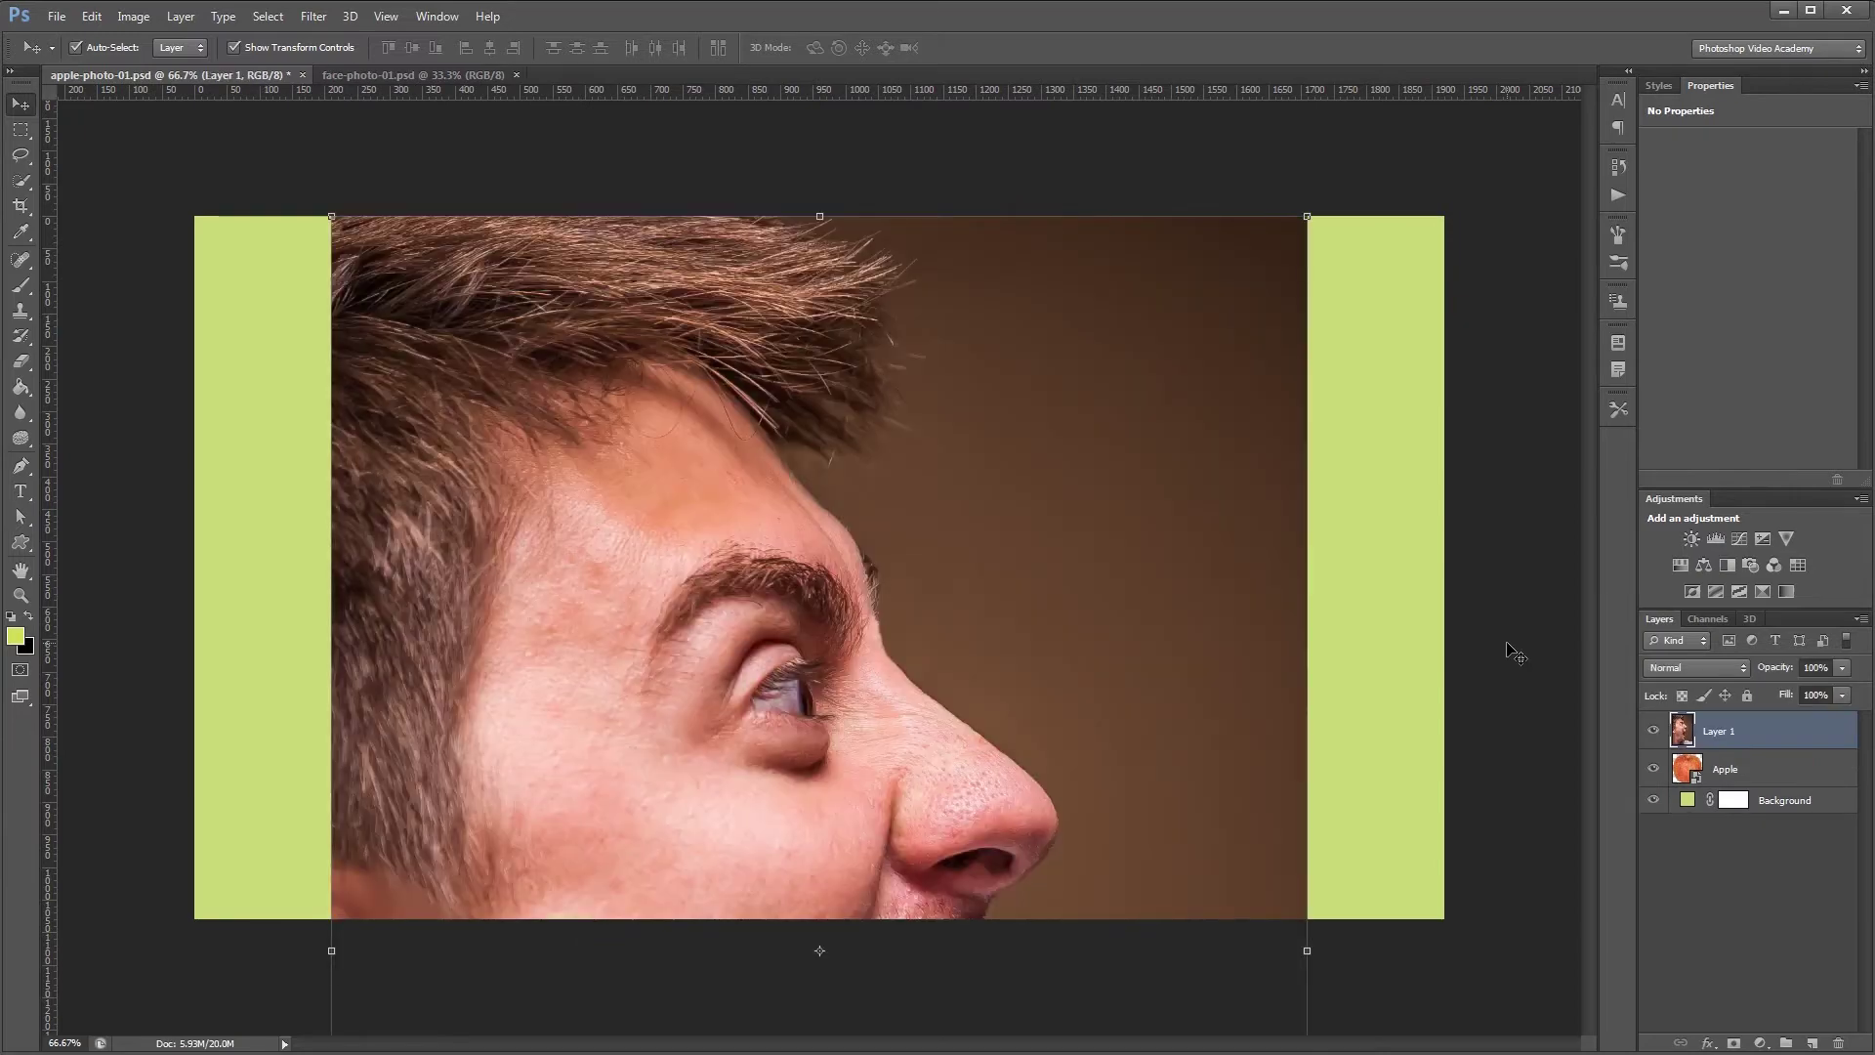
right_click(1762, 729)
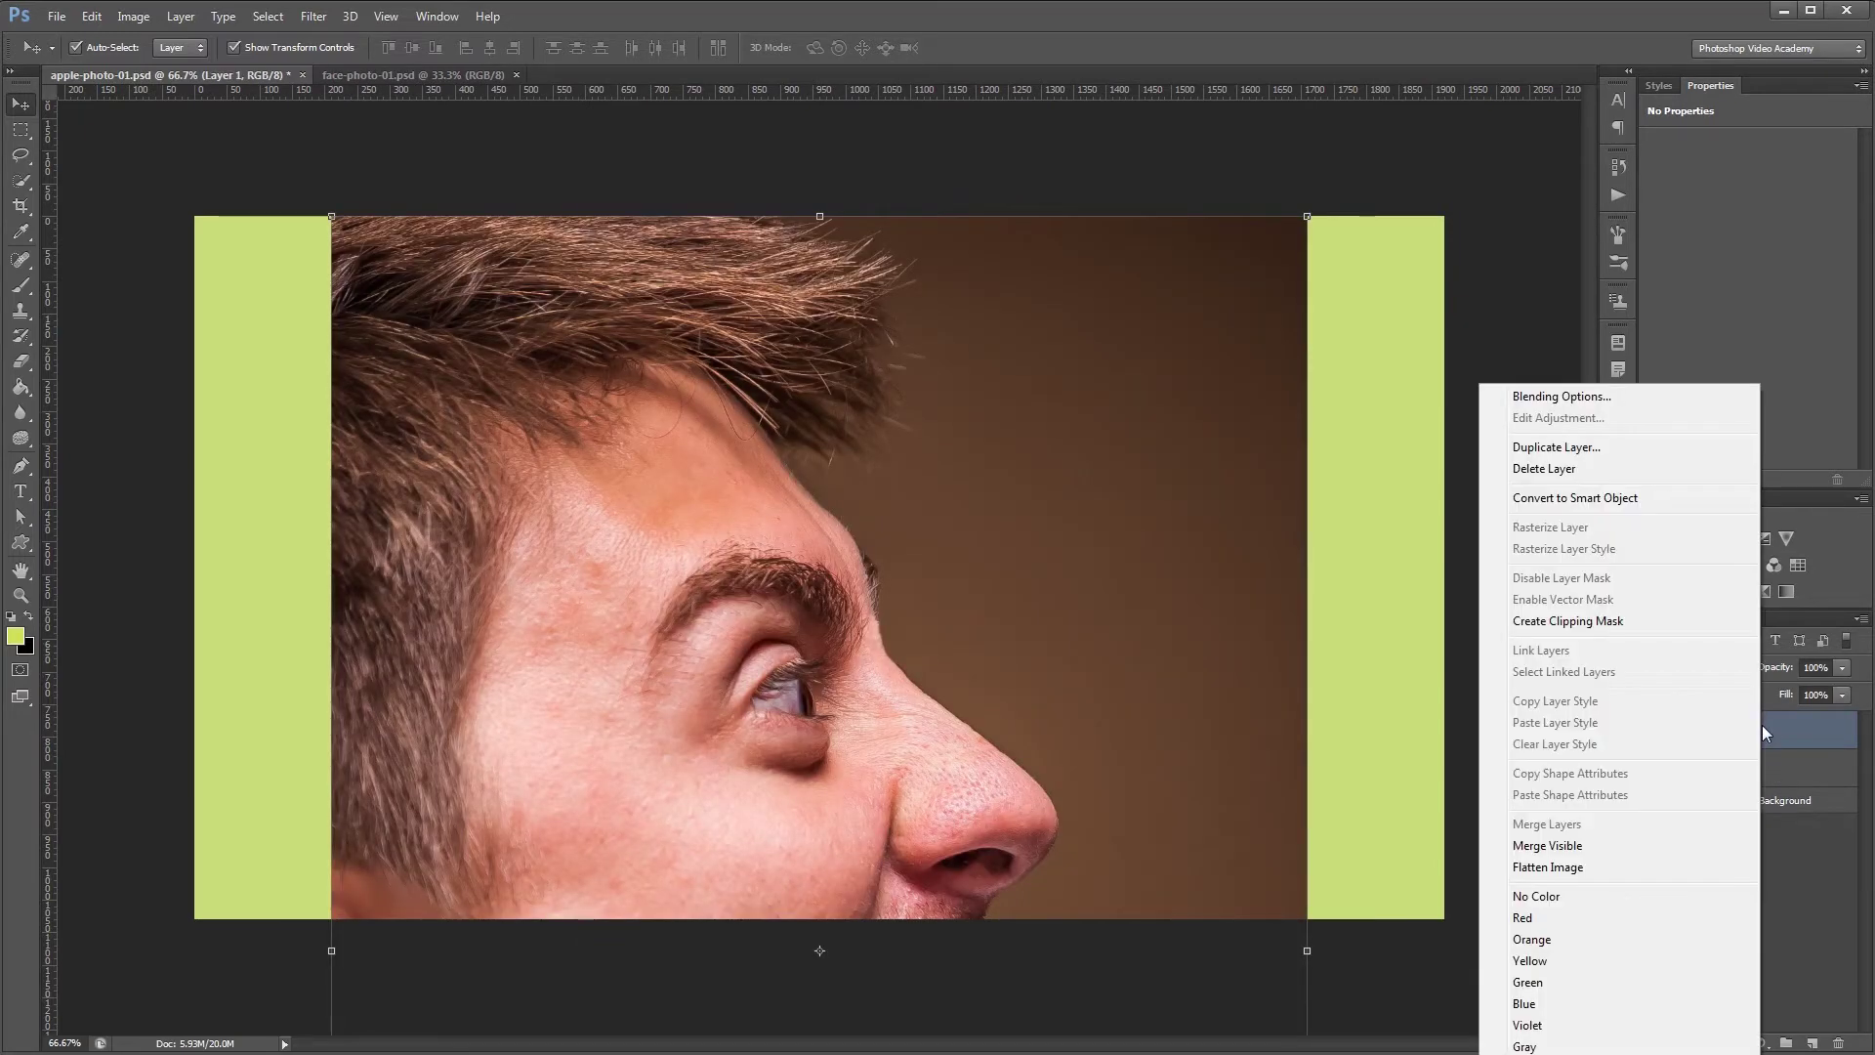
left_click(1689, 502)
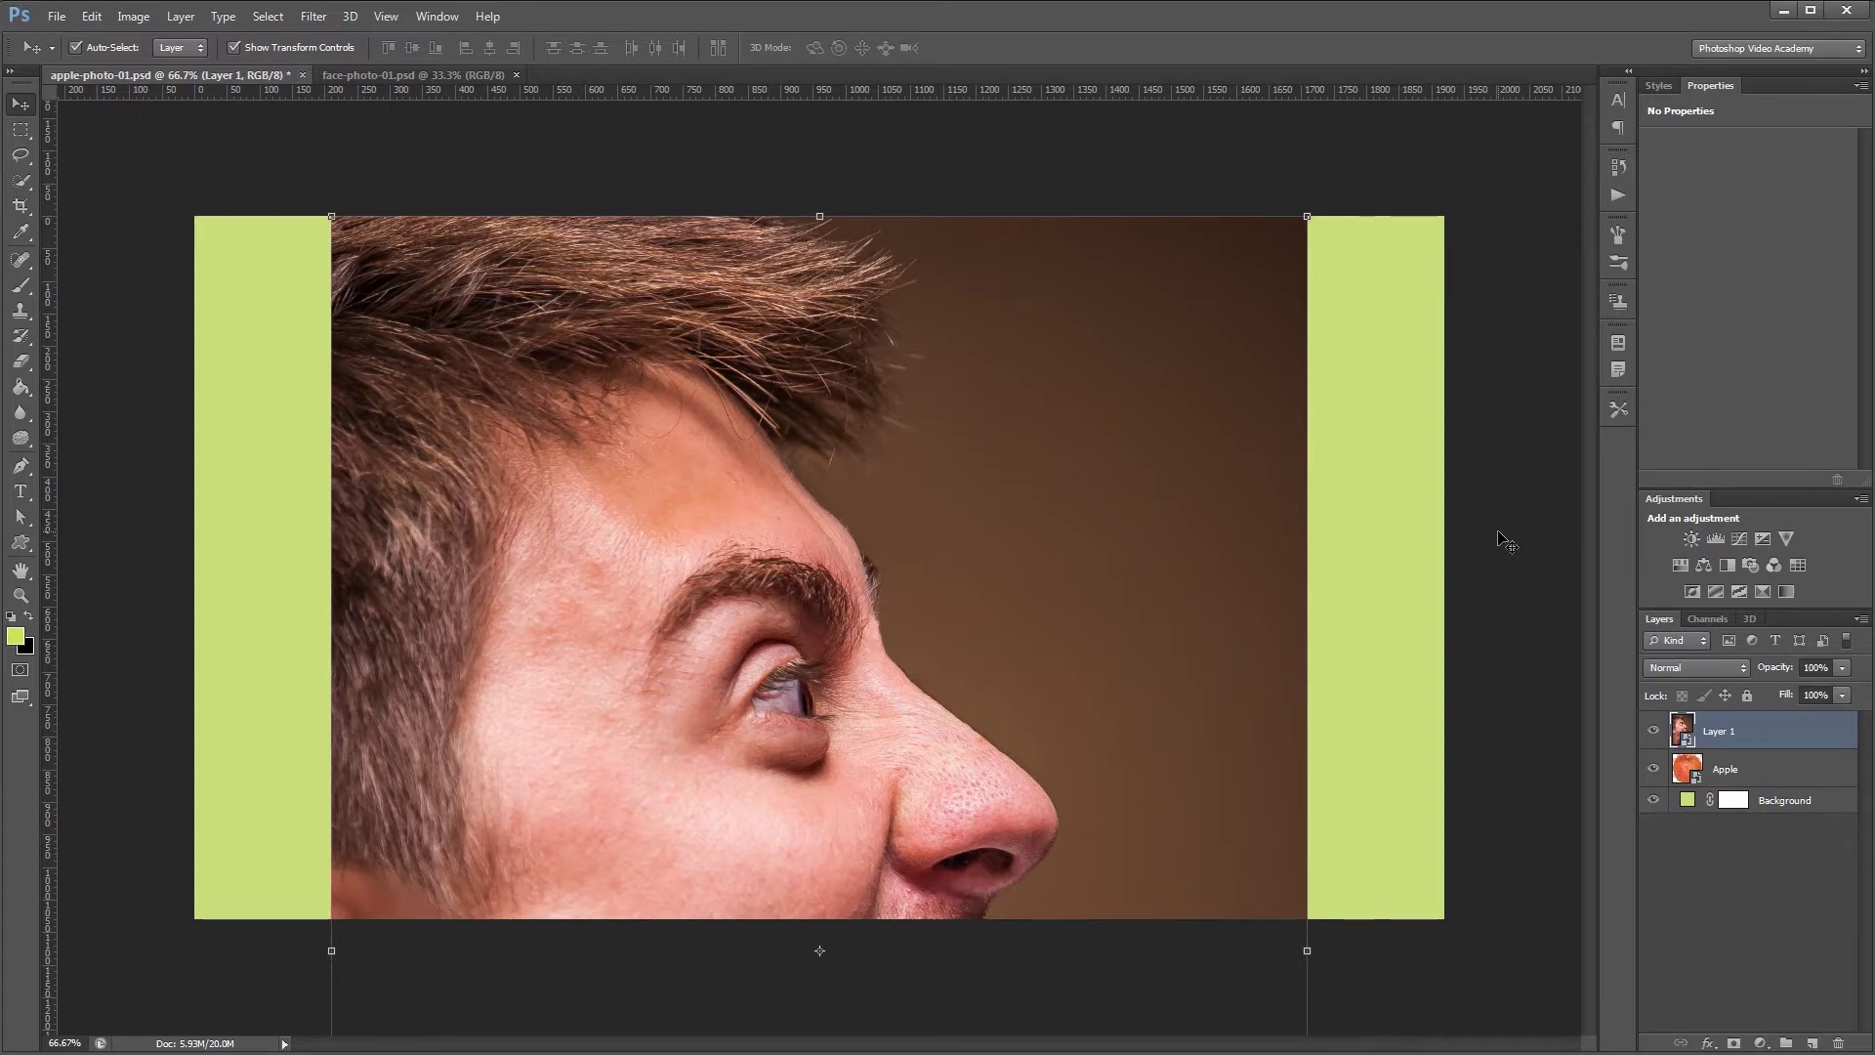
key("5")
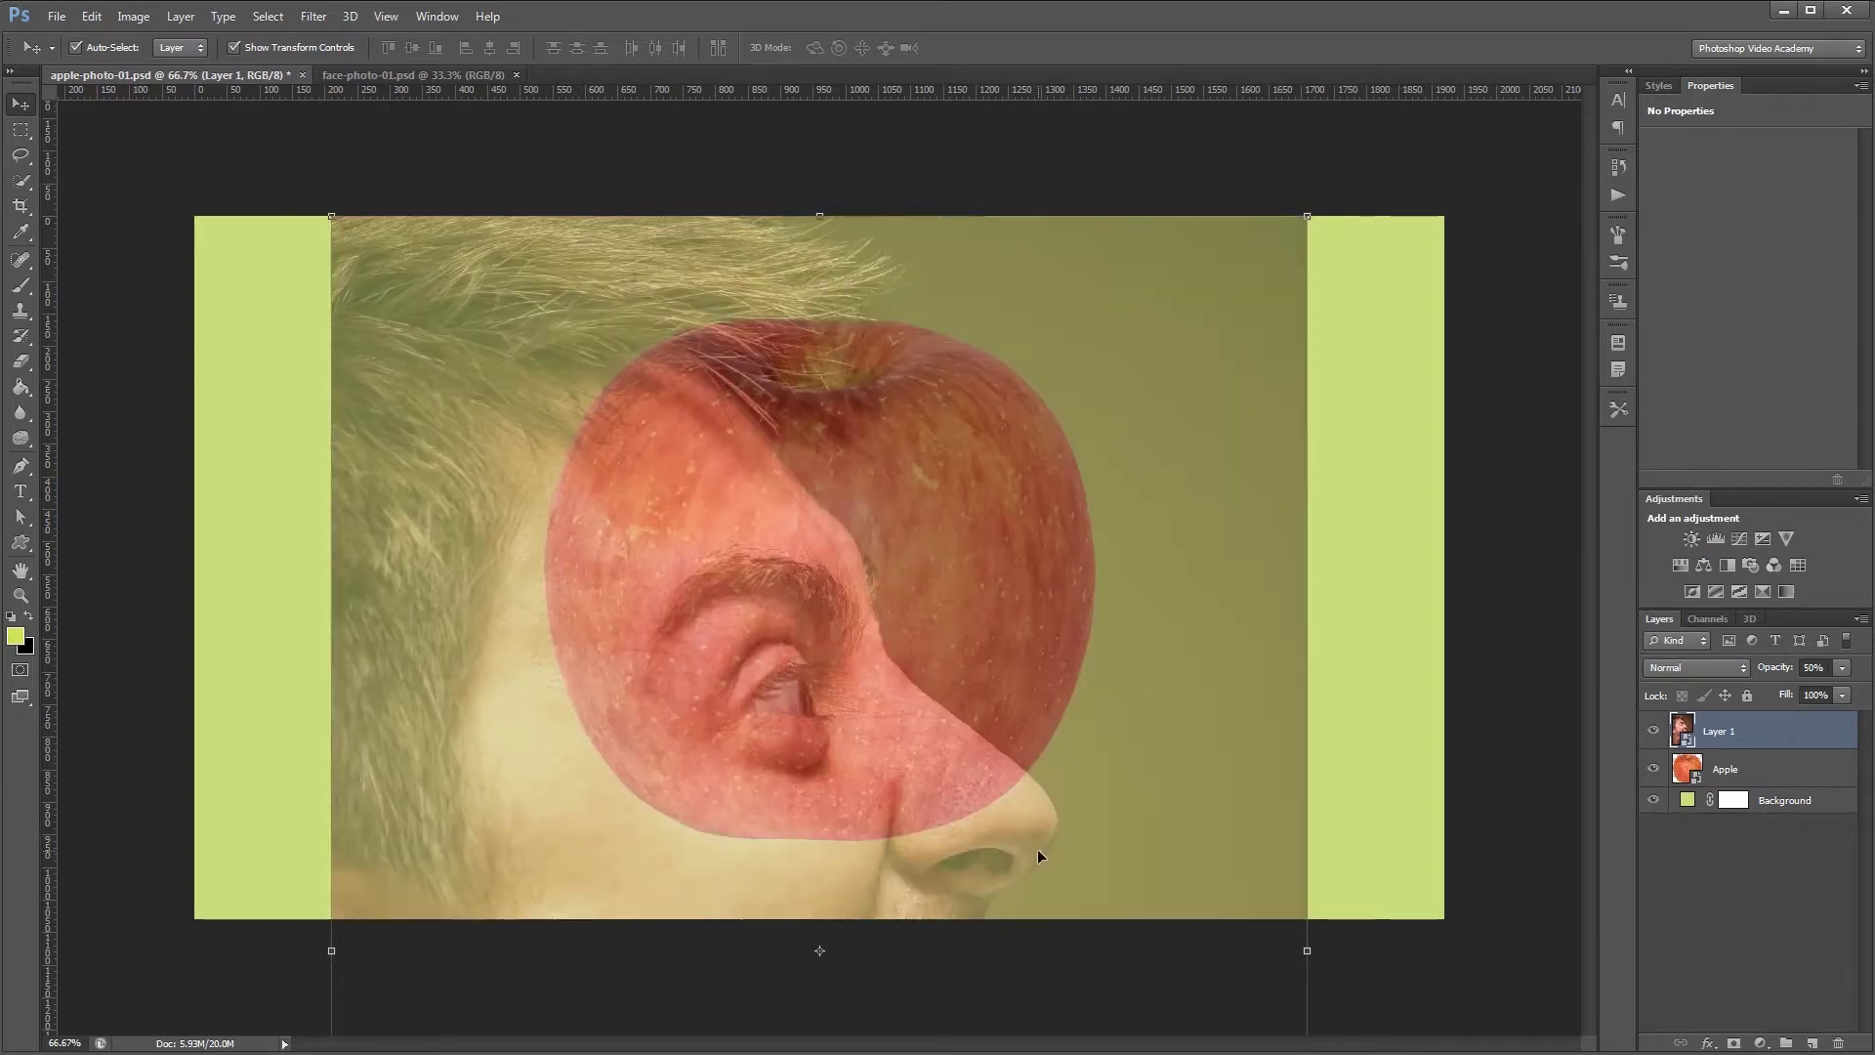
left_click_drag(1037, 850, 1116, 315)
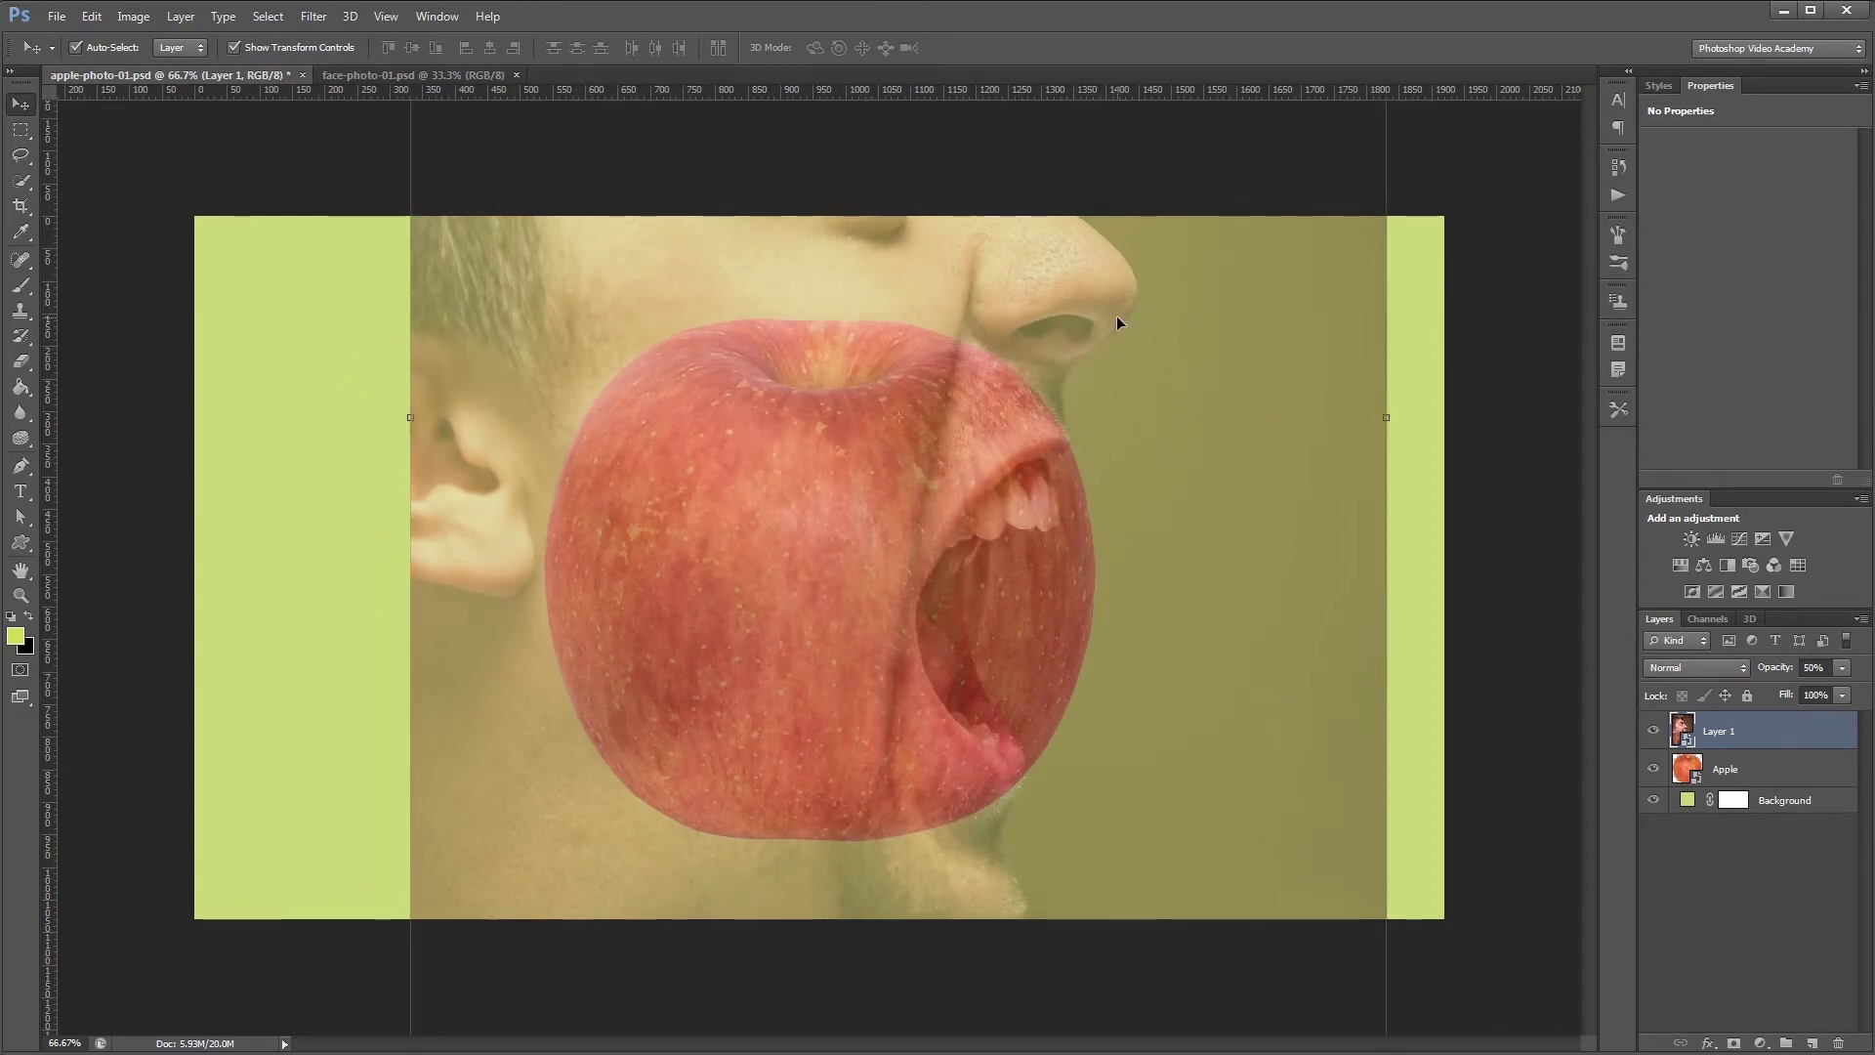
Restore Layer 1 to 100% opacity and quick-select the lips and teeth, subtracting the skin above.
key("0")
scroll(1156, 612, "up", 3)
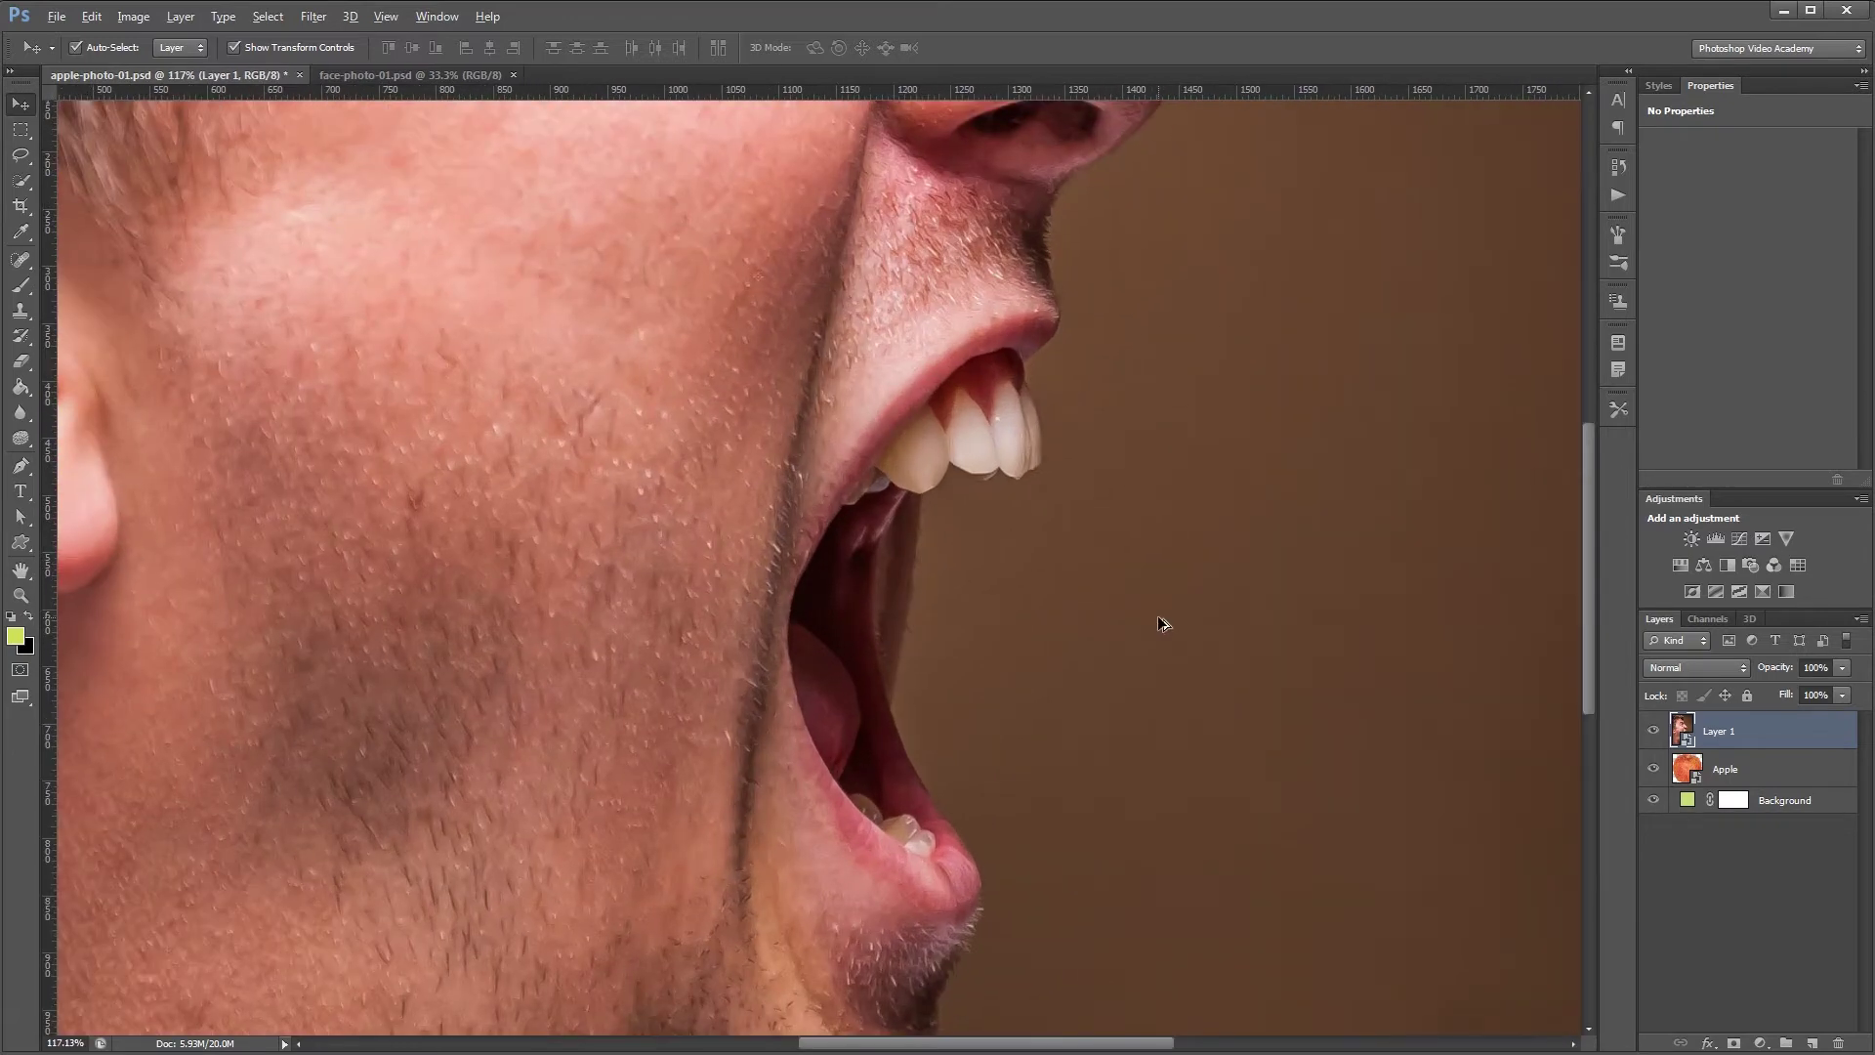
key("w")
mouse_move(1059, 458)
left_mouse_down()
mouse_move(918, 386)
mouse_move(999, 334)
mouse_move(842, 457)
mouse_move(816, 664)
mouse_move(826, 796)
mouse_move(892, 890)
mouse_move(962, 911)
mouse_move(945, 956)
mouse_move(826, 874)
mouse_move(800, 616)
mouse_move(845, 418)
mouse_move(933, 371)
mouse_move(1006, 409)
left_mouse_up()
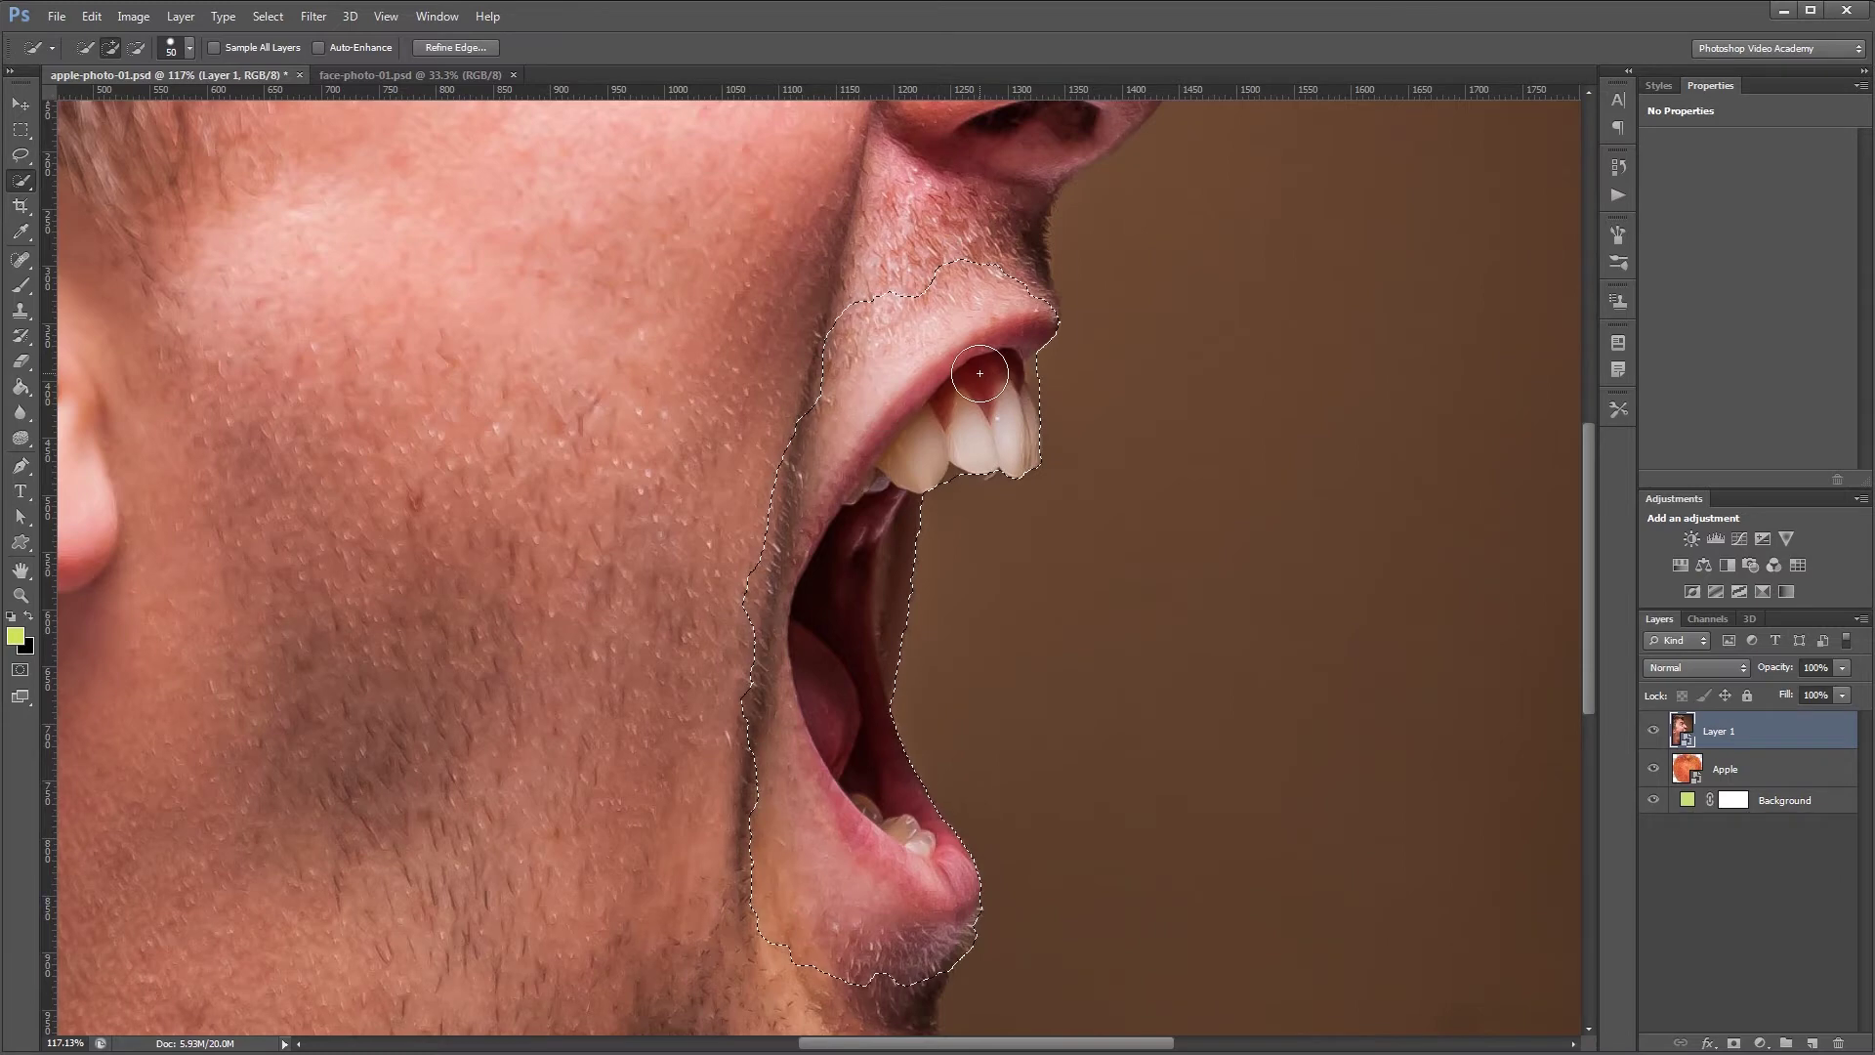
key("alt")
mouse_move(1001, 253)
left_mouse_down()
mouse_move(832, 353)
mouse_move(727, 544)
mouse_move(721, 704)
mouse_move(774, 879)
mouse_move(904, 968)
mouse_move(727, 933)
mouse_move(743, 887)
mouse_move(897, 945)
mouse_move(760, 782)
mouse_move(993, 276)
mouse_move(848, 360)
mouse_move(919, 661)
mouse_move(960, 496)
mouse_move(1051, 502)
mouse_move(1083, 335)
mouse_move(1052, 272)
mouse_move(1069, 365)
mouse_move(1098, 333)
mouse_move(1084, 350)
mouse_move(1093, 299)
mouse_move(1059, 305)
mouse_move(928, 914)
left_mouse_up()
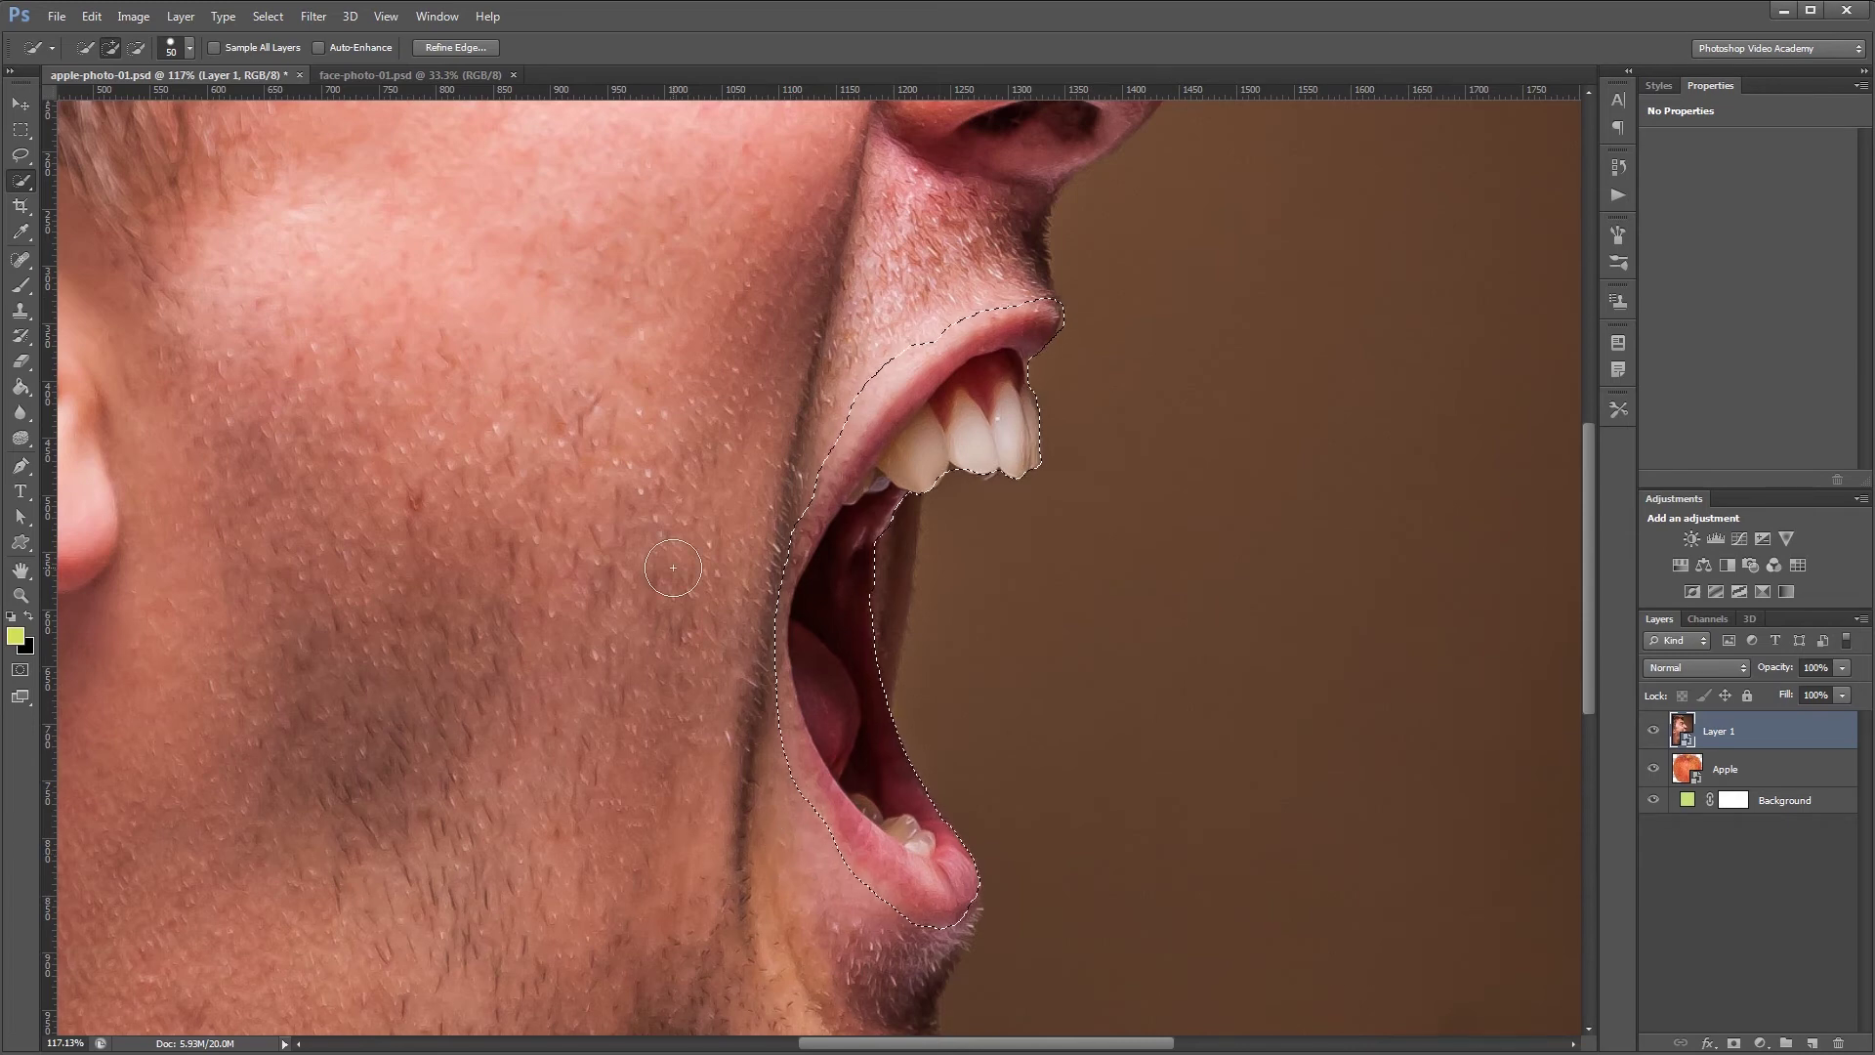
left_click(465, 47)
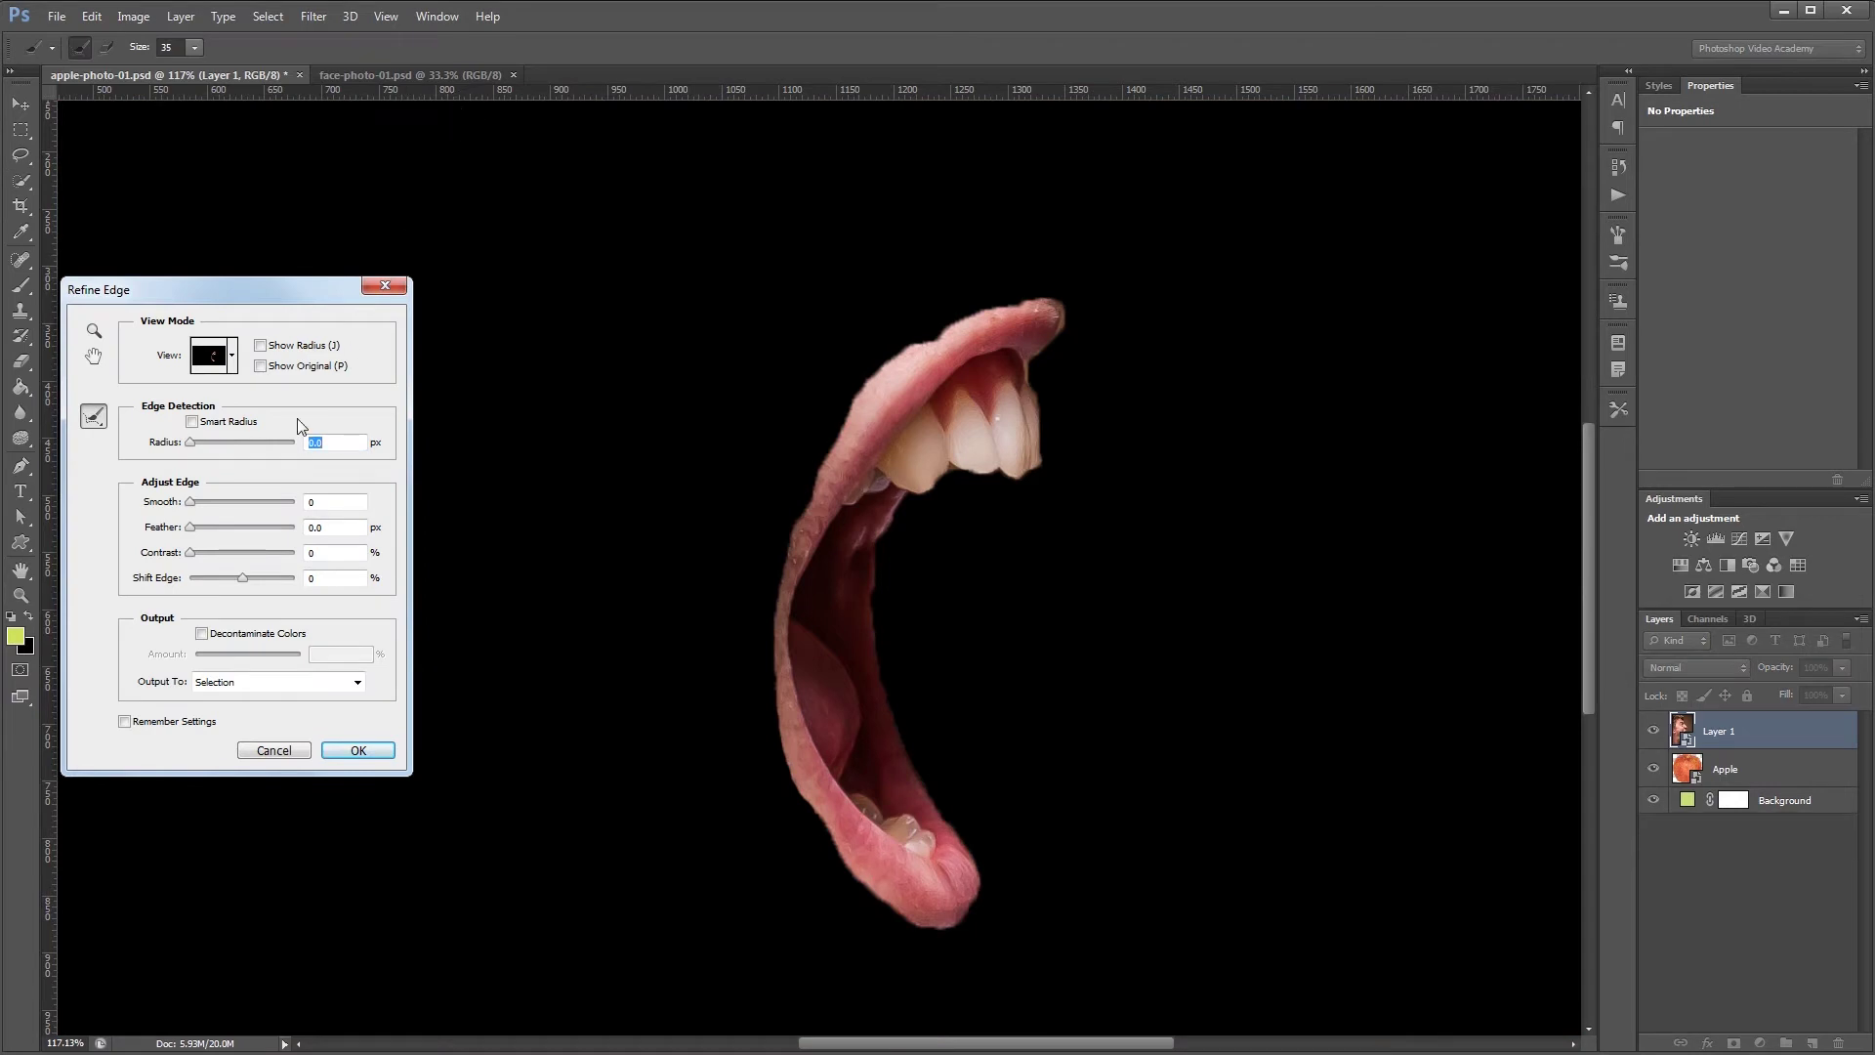
Refine the mouth selection edge with smooth 100, radius 3.1 px, contrast 50 and feather 1.
left_click_drag(192, 502, 410, 500)
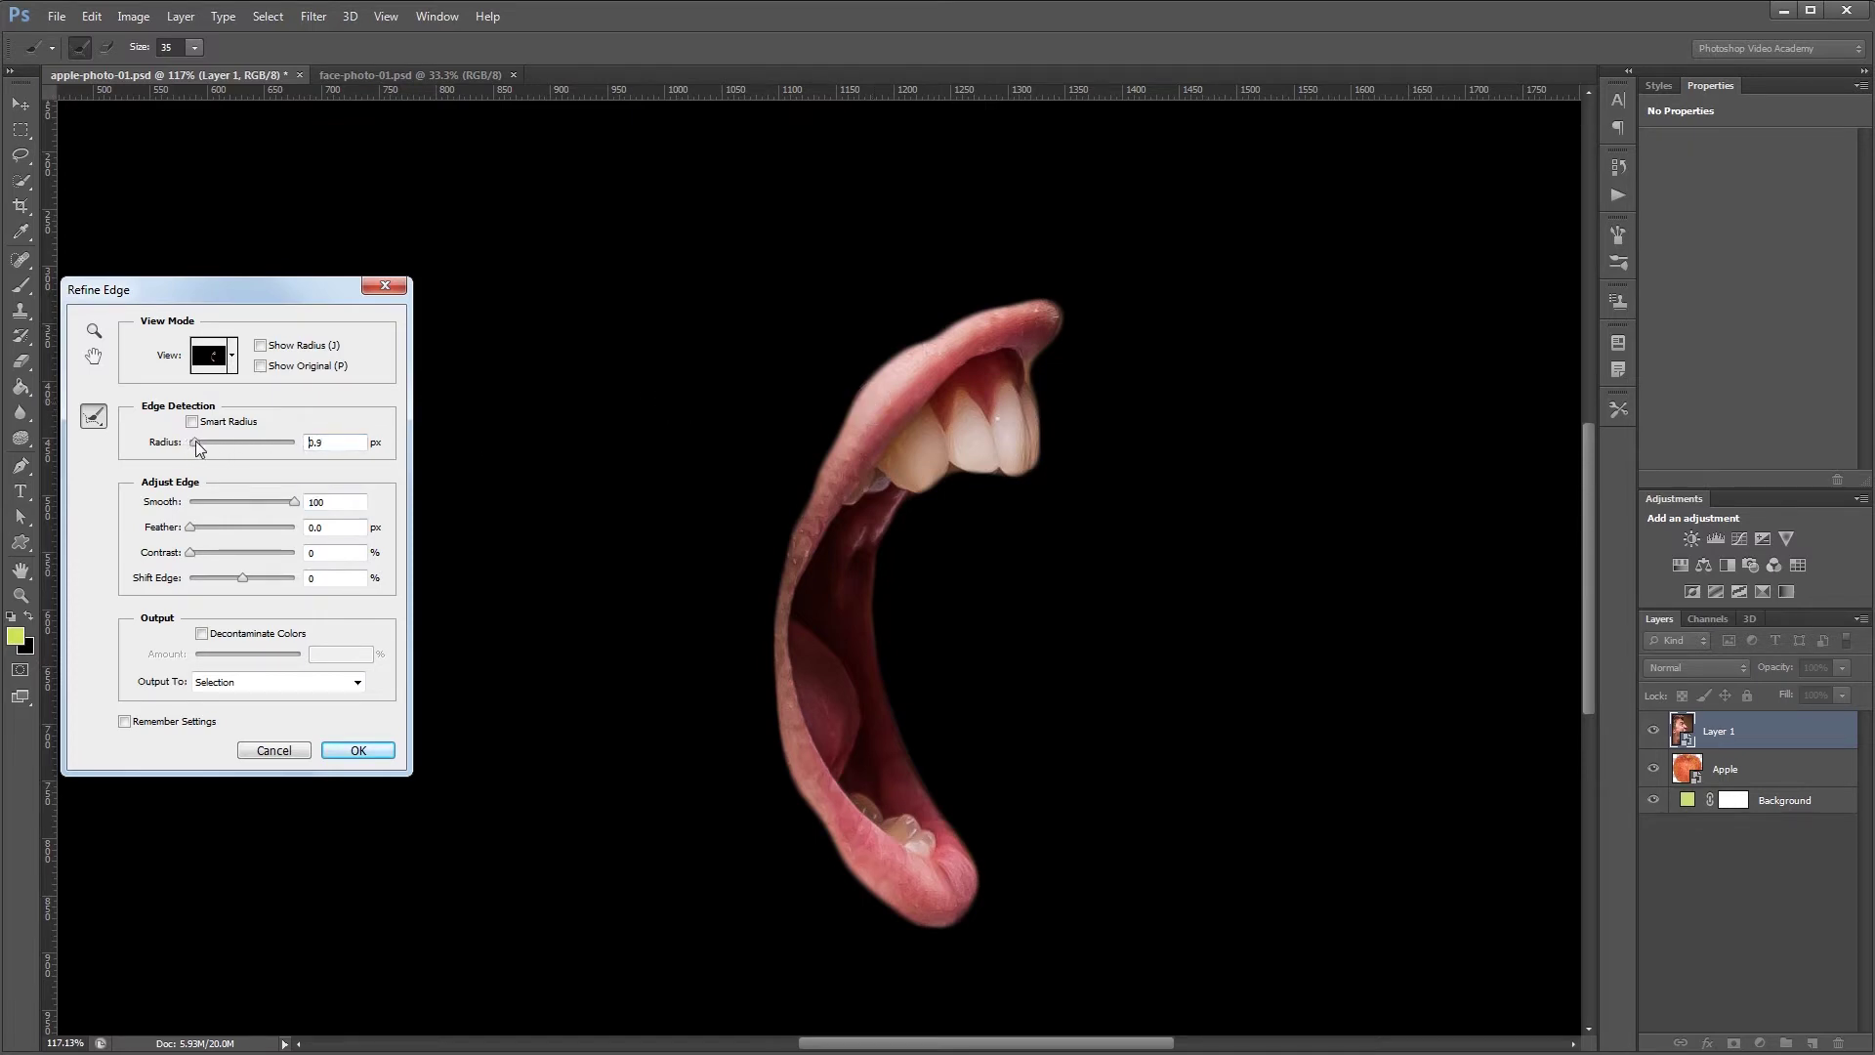
left_click_drag(196, 442, 209, 445)
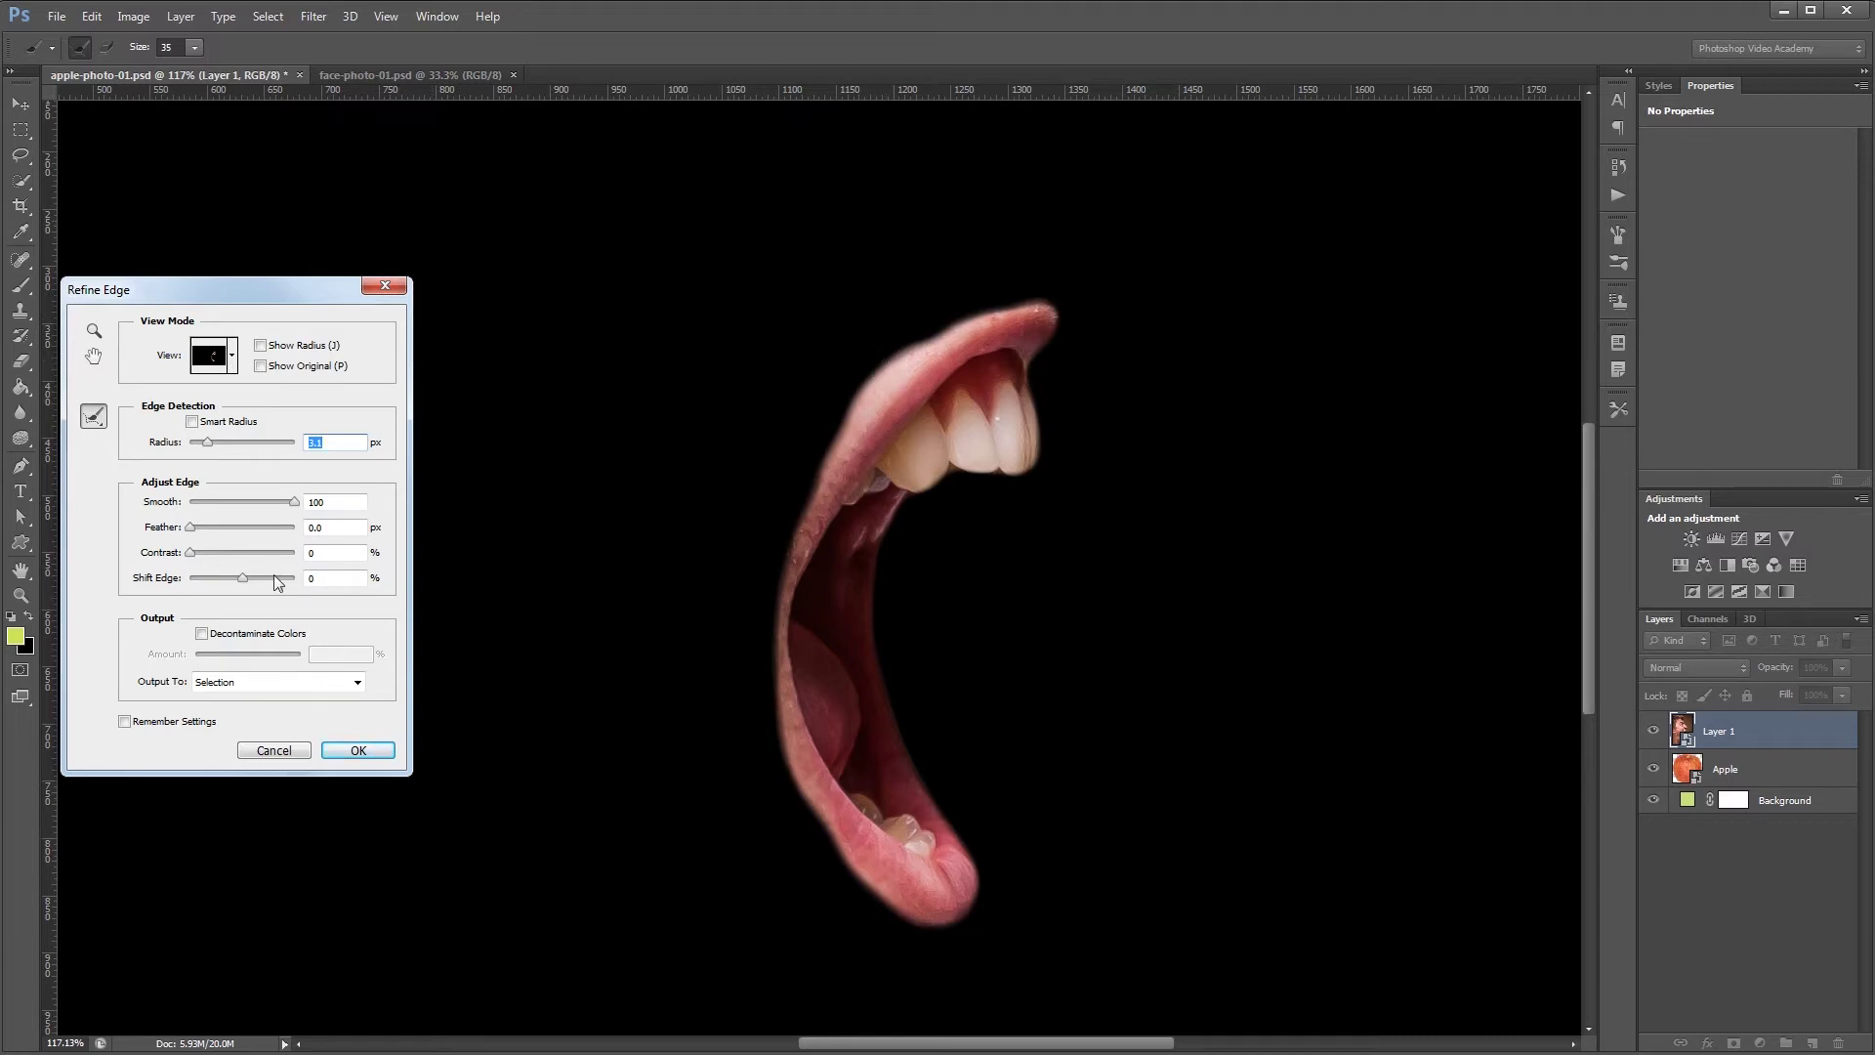
left_click_drag(192, 553, 242, 548)
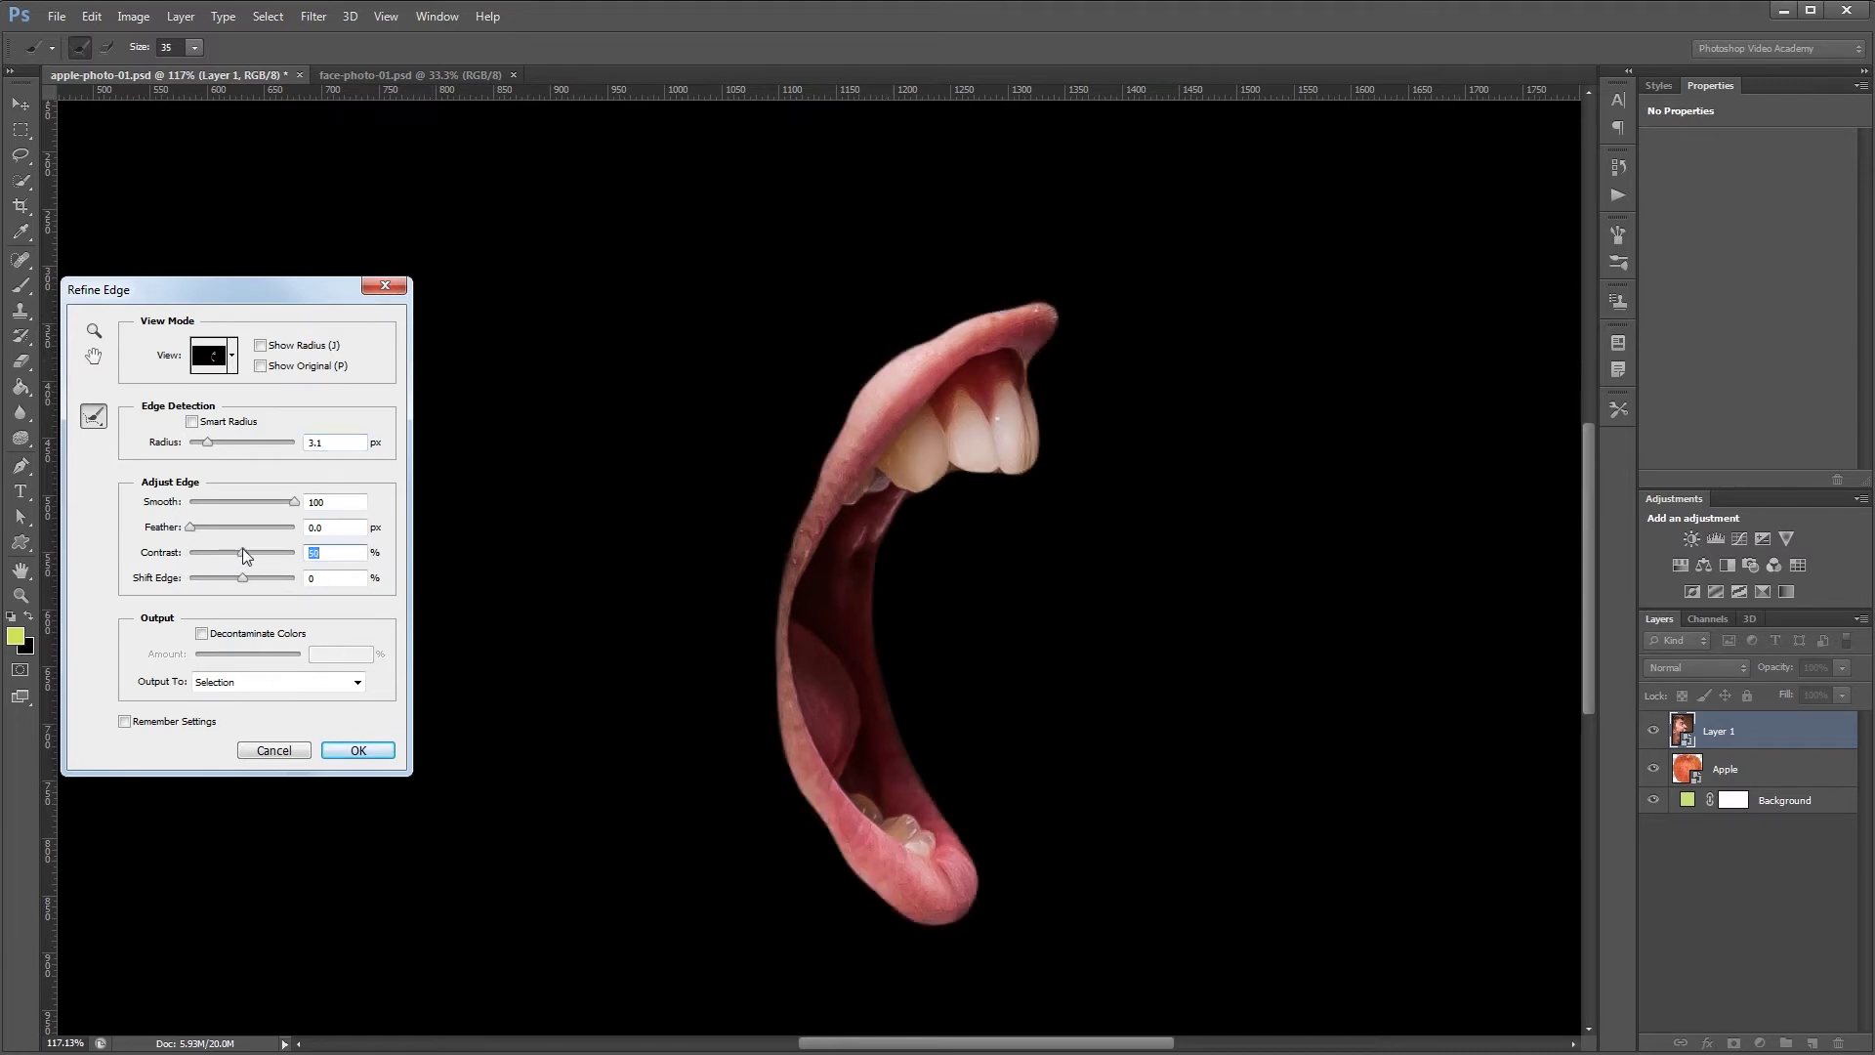
left_click(340, 527)
type("1")
left_click(337, 504)
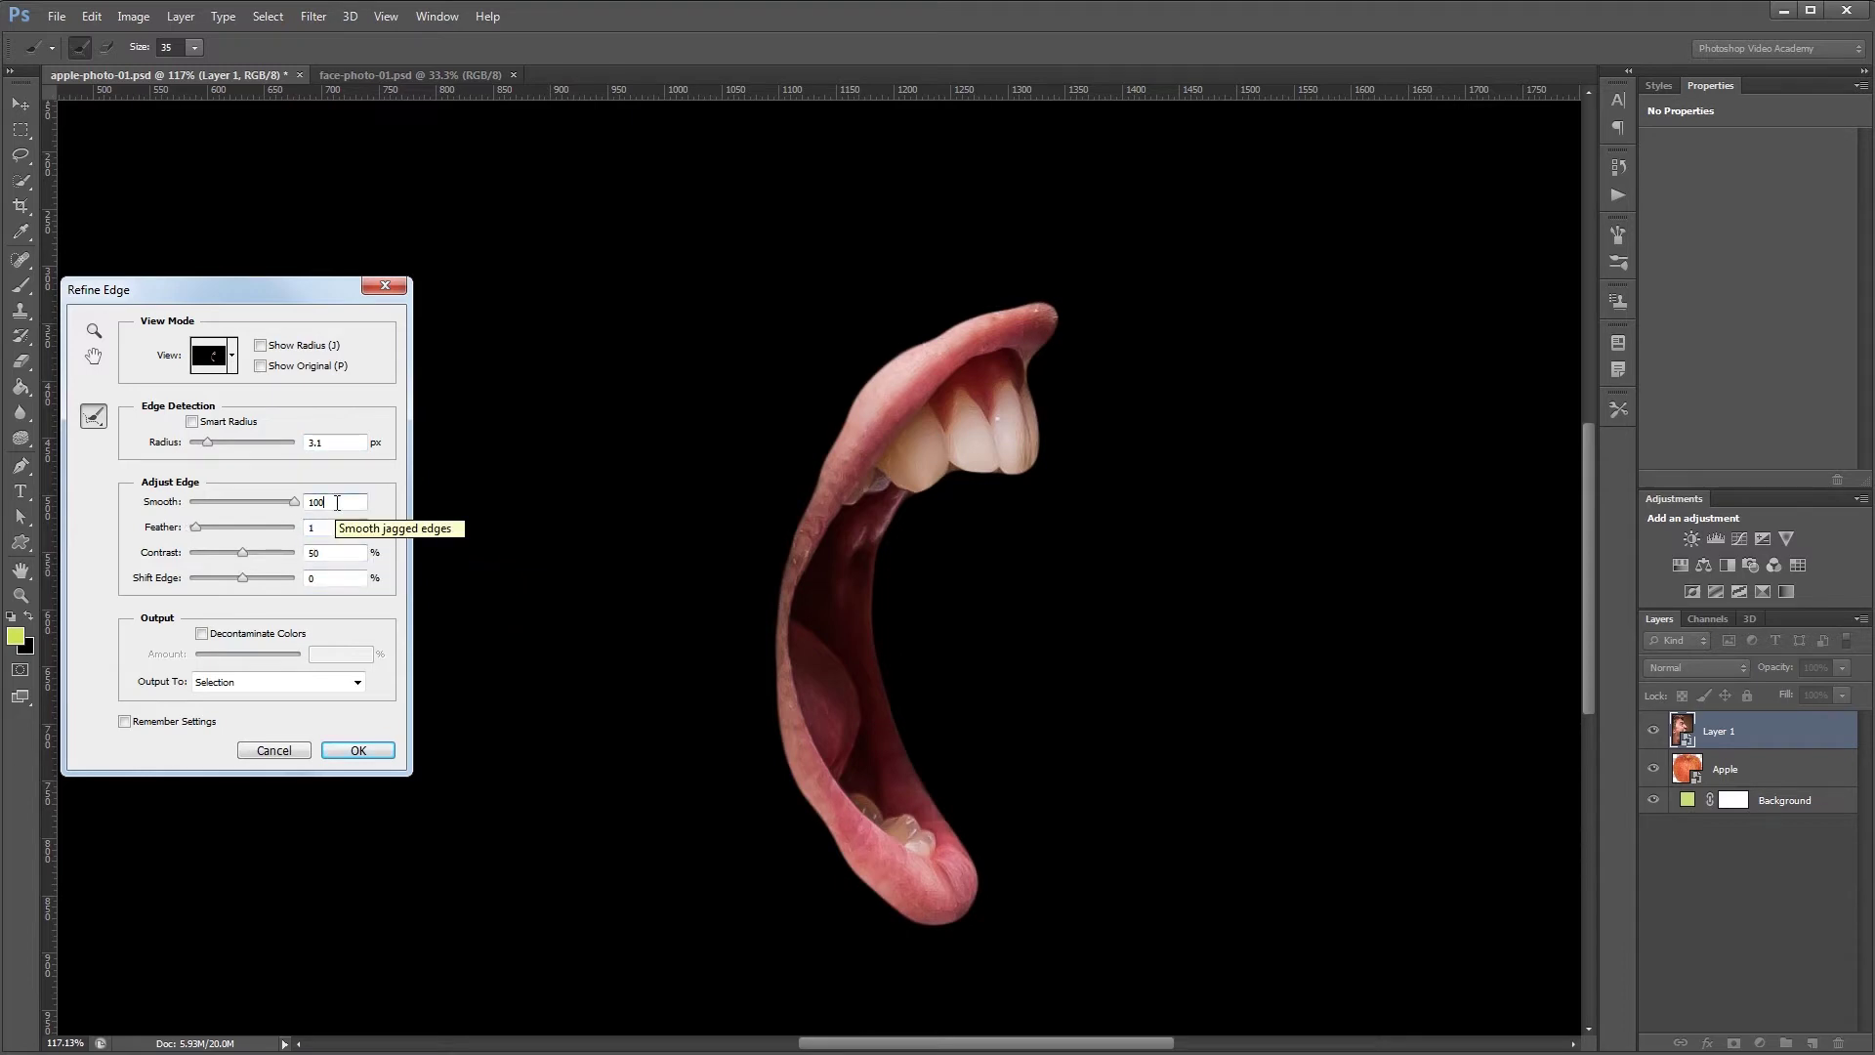
type("100")
left_click(352, 751)
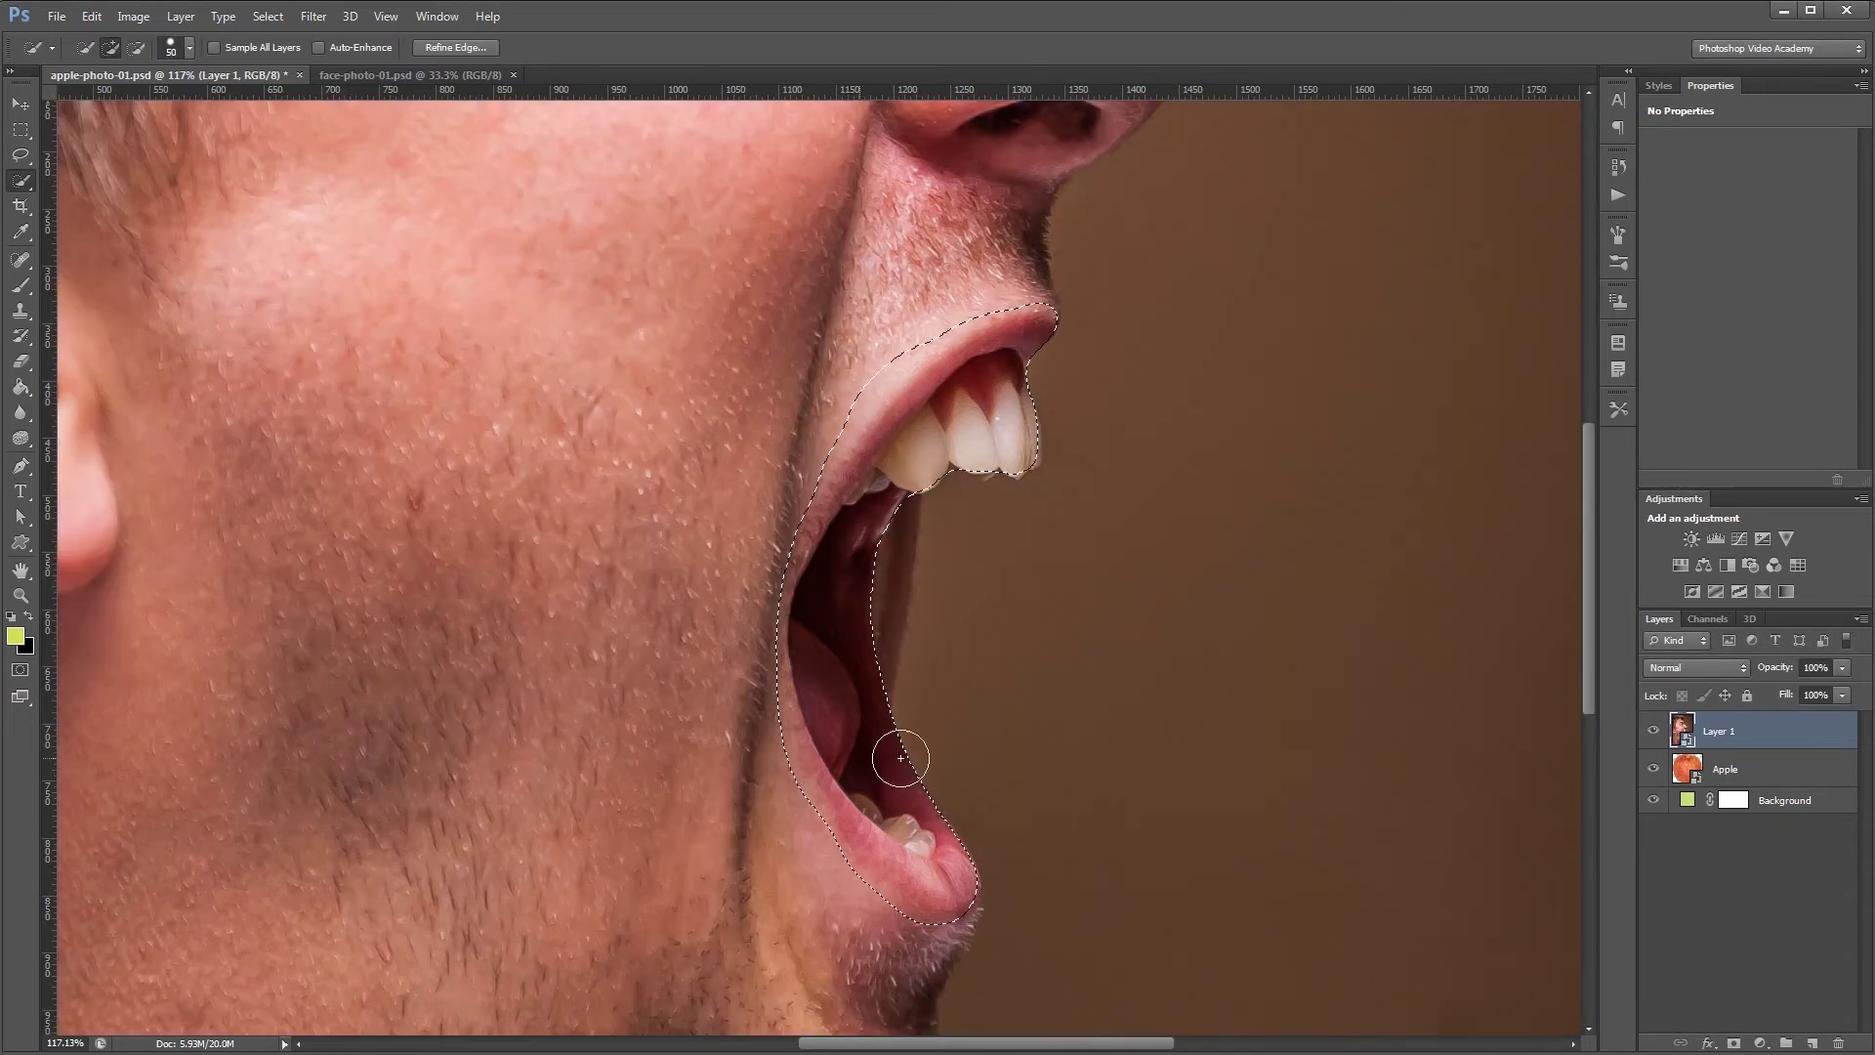
Mask Layer 1 to show only the mouth and nudge it into position.
left_click(1734, 1045)
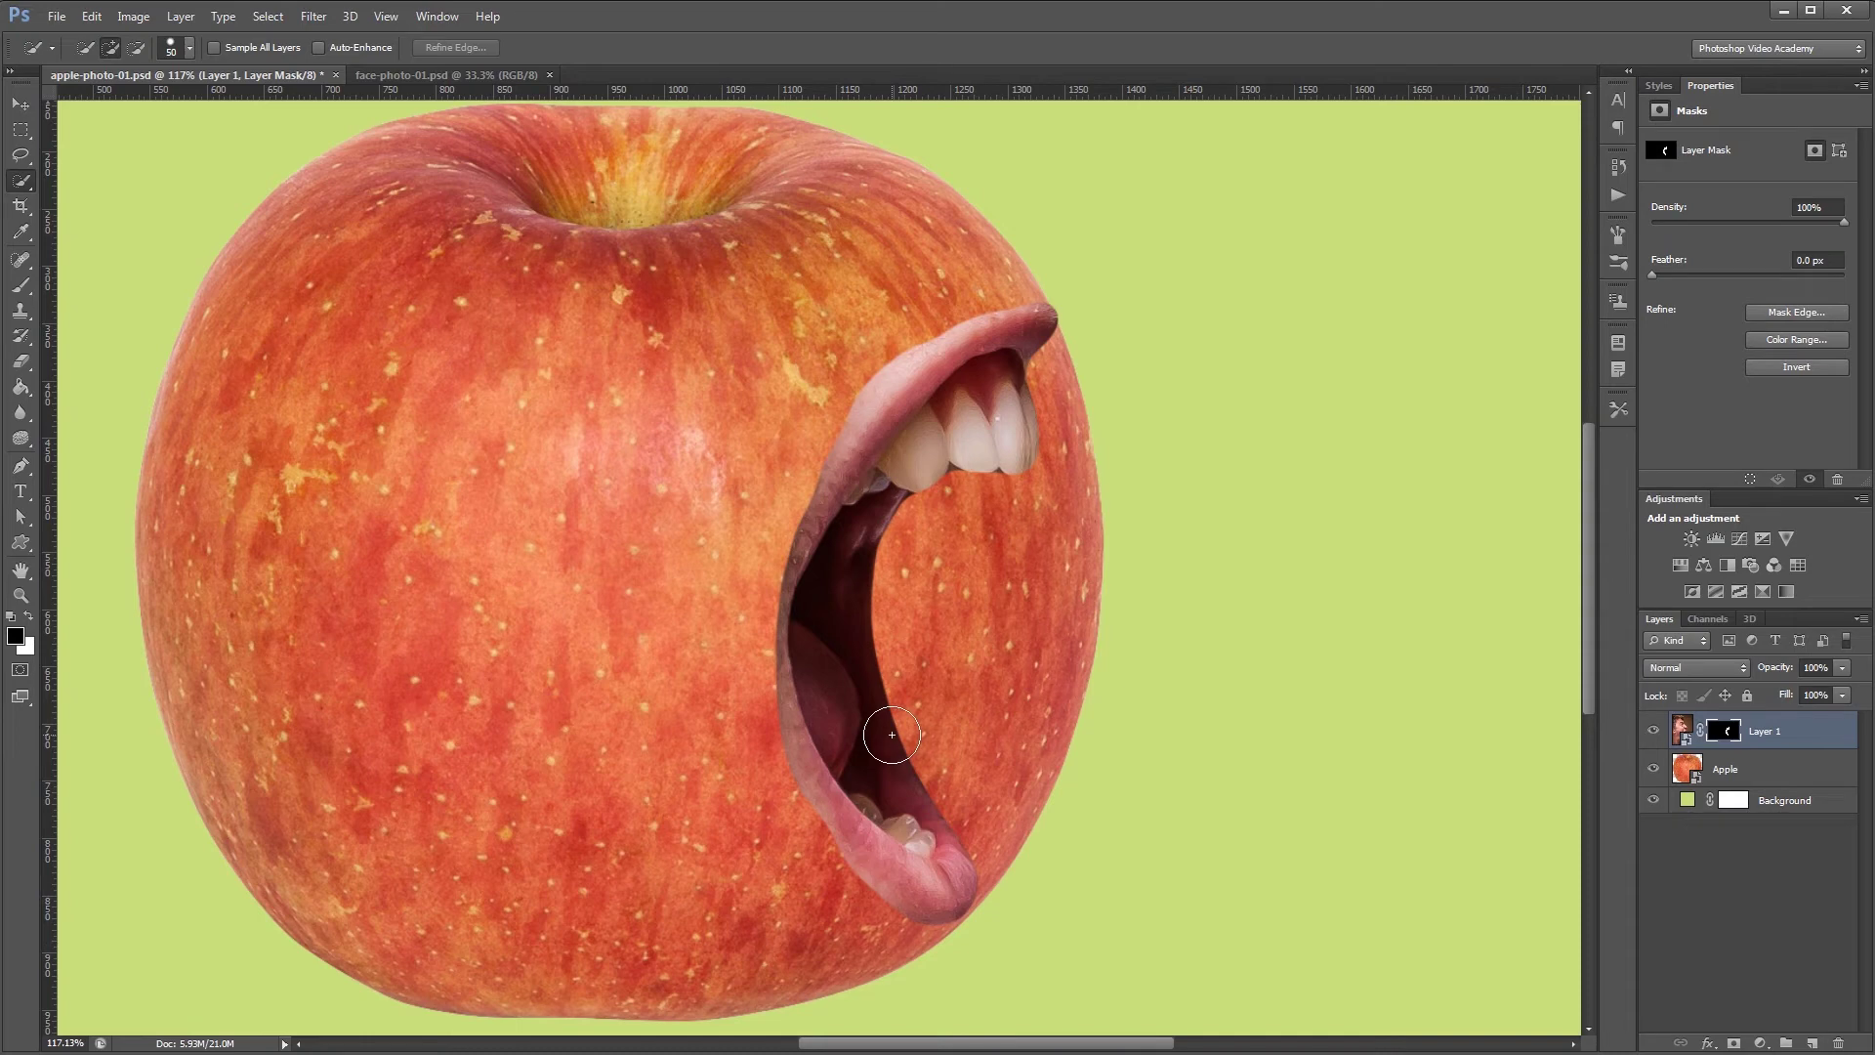
key("v")
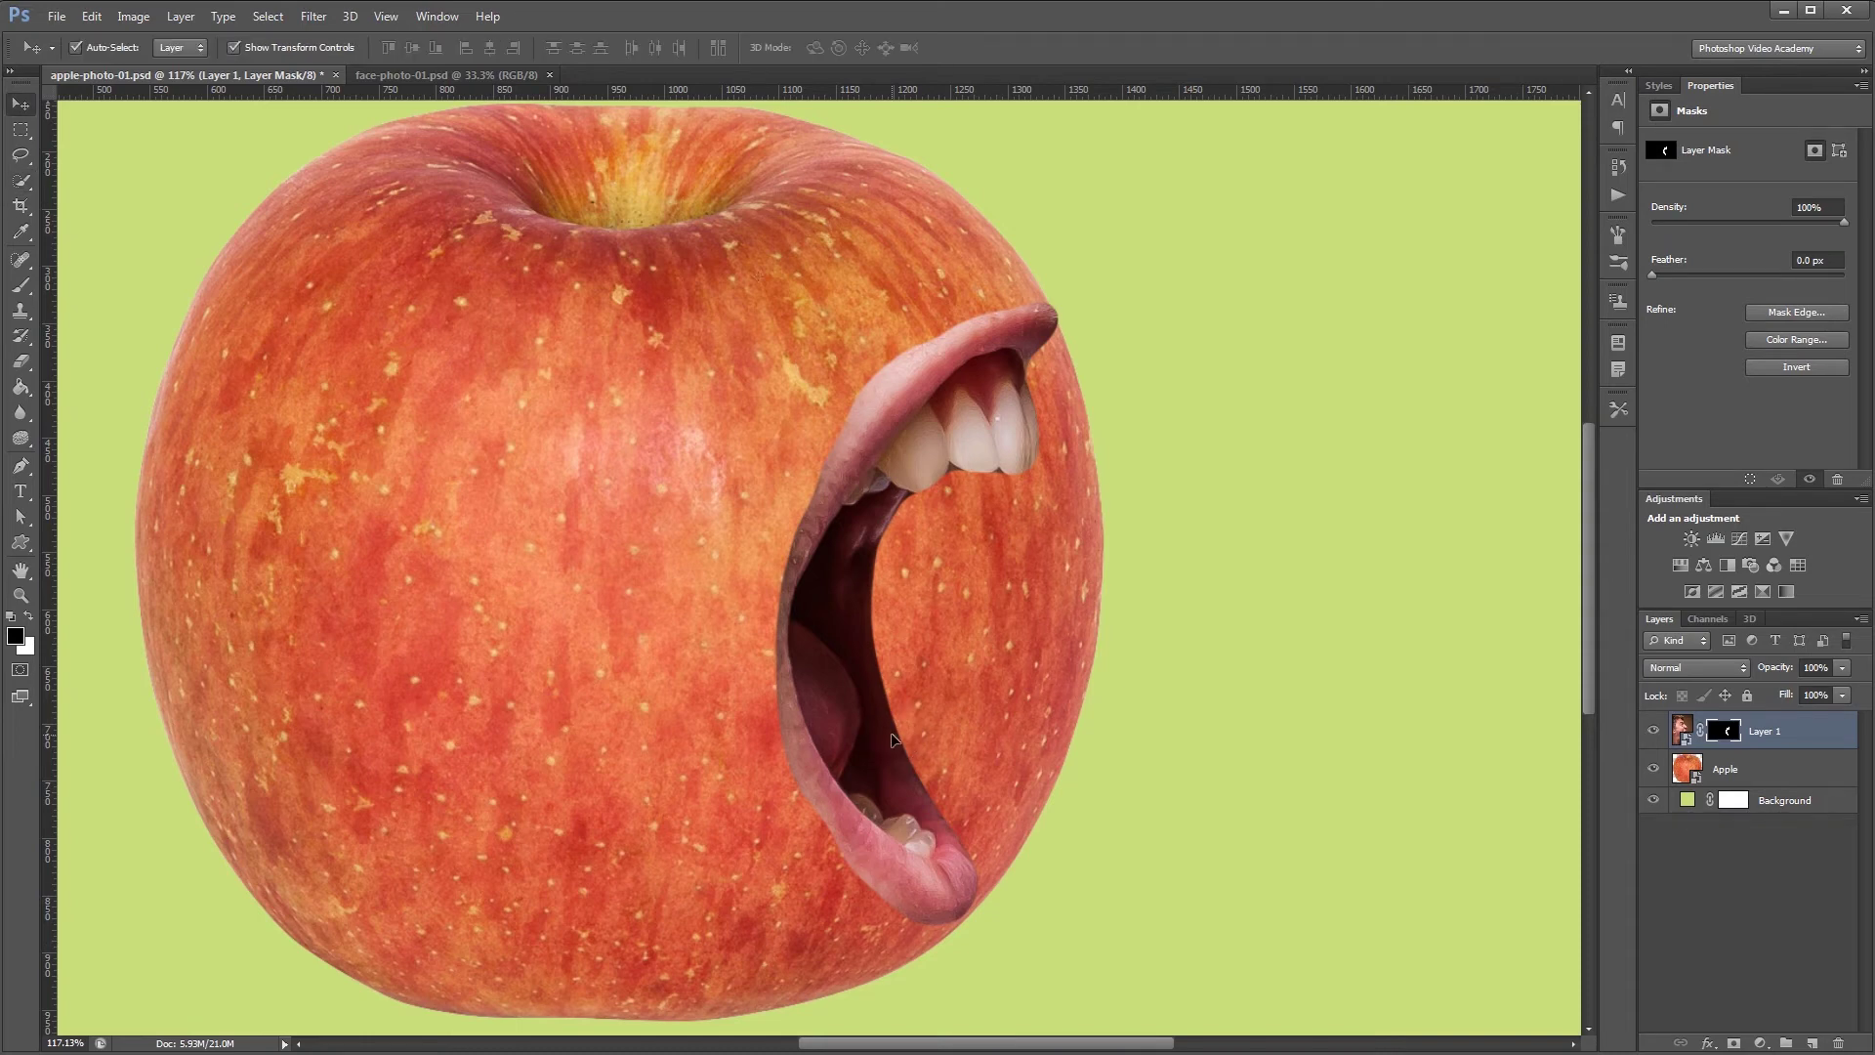
key("Right")
key("Right")
key("Right")
key("Right")
key("Down")
key("Down")
key("Down")
key("Up")
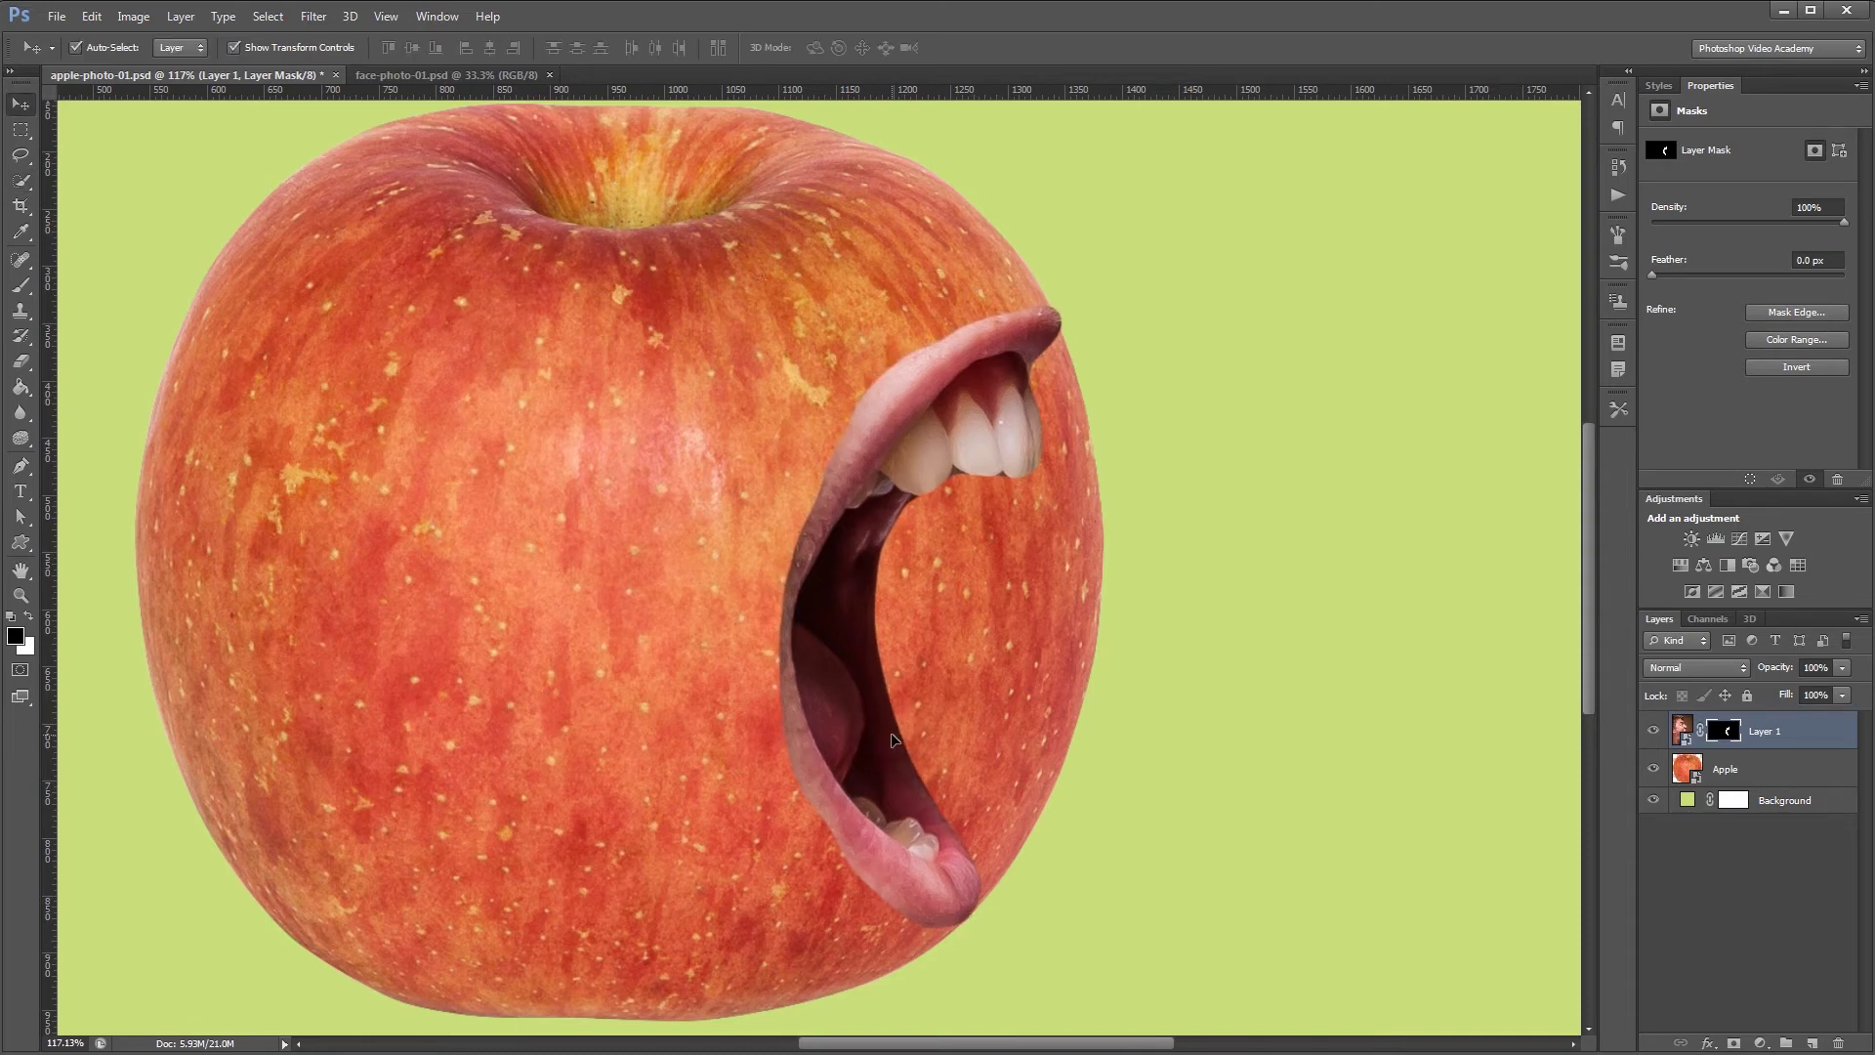
key("Left")
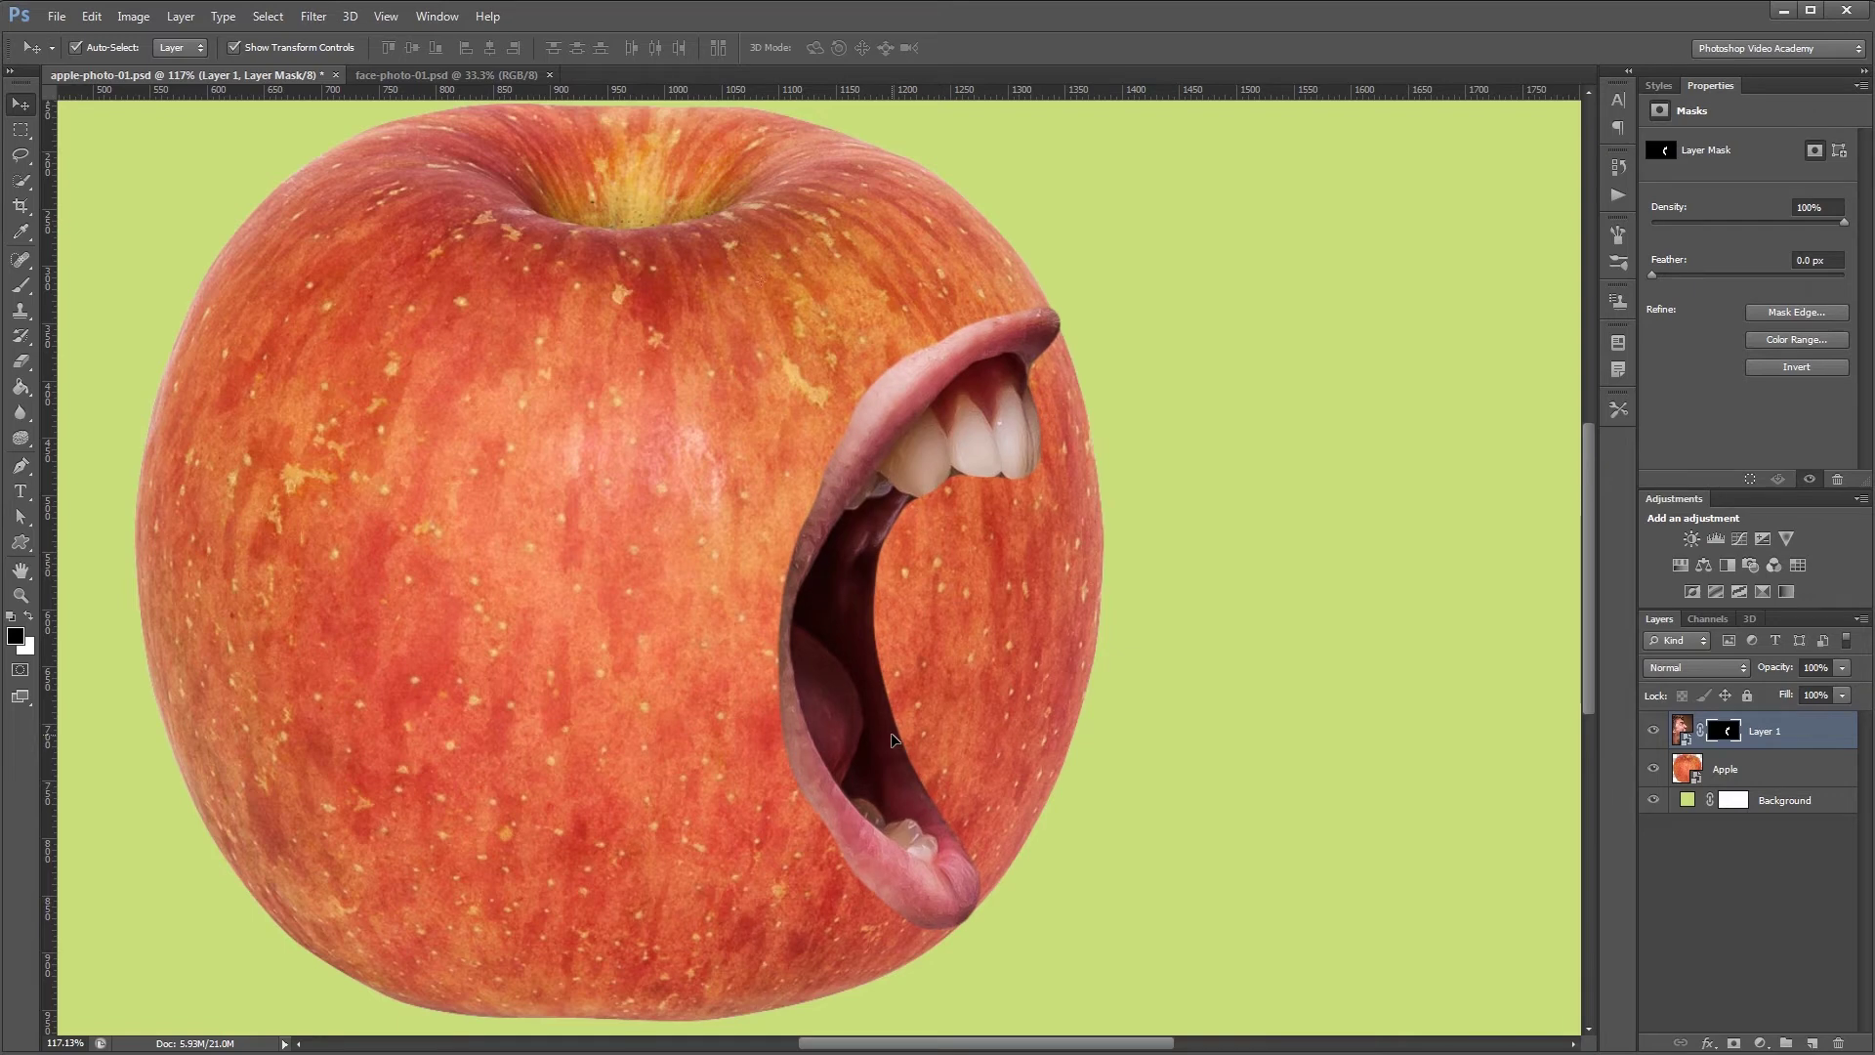
Mask the Apple layer and paint black with an 80 px brush beside the mouth.
left_click(1756, 771)
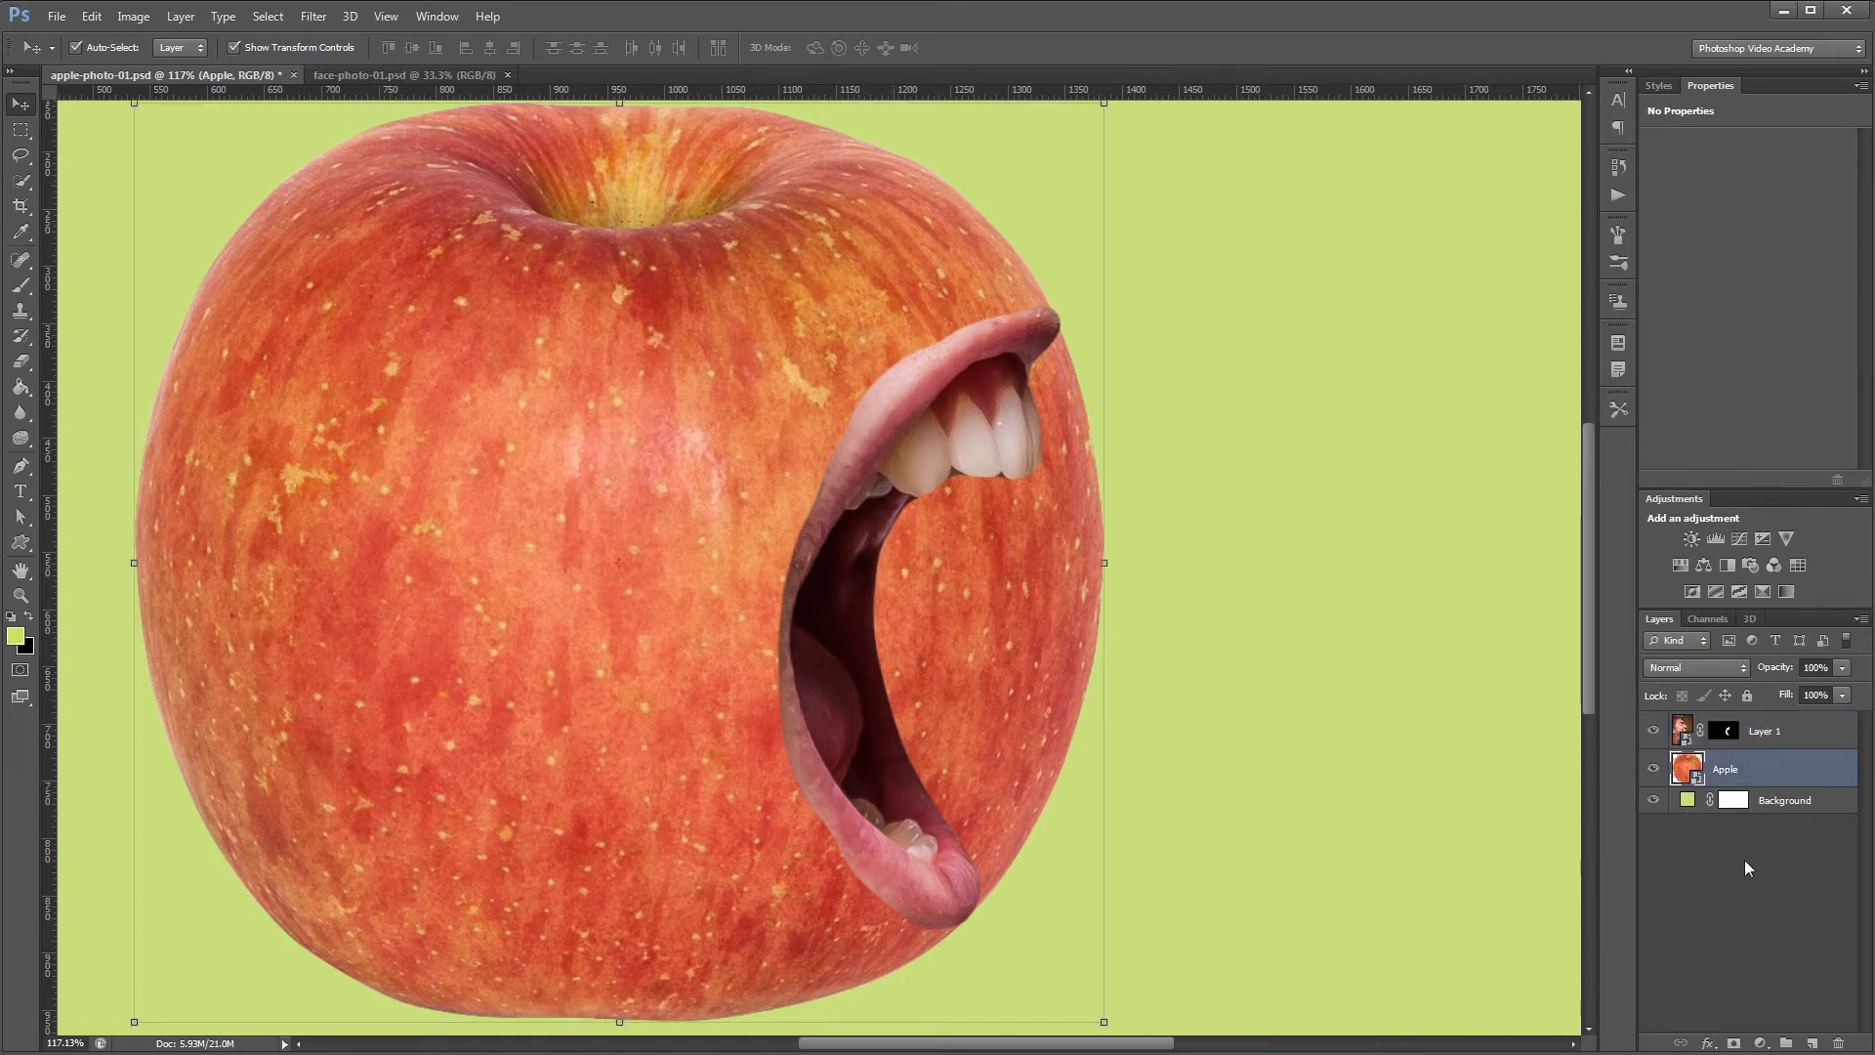
left_click(1733, 1043)
key("d")
key("b")
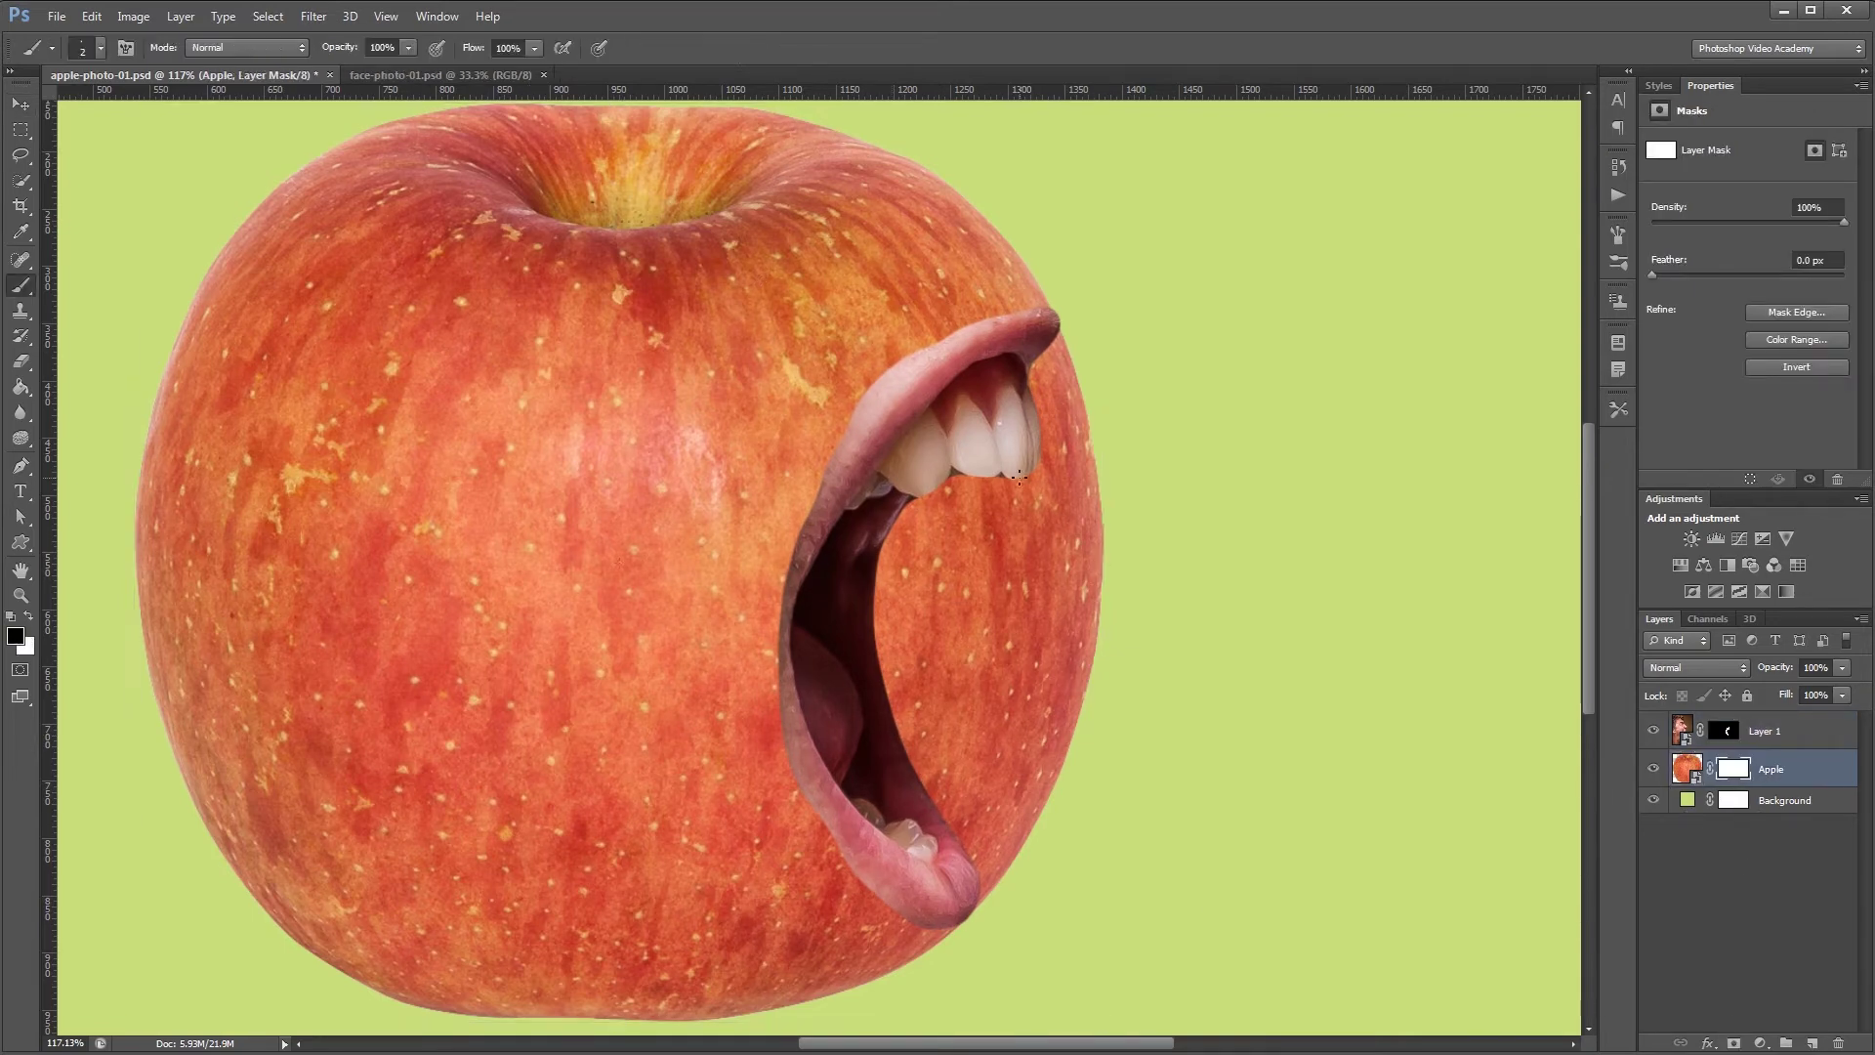
key("bracketright")
key("bracketright")
key("bracketright")
key("bracketright")
key("bracketright")
key("bracketright")
key("bracketright")
mouse_move(1020, 478)
left_mouse_down()
mouse_move(935, 518)
mouse_move(954, 485)
mouse_move(915, 530)
mouse_move(885, 659)
mouse_move(899, 746)
mouse_move(990, 877)
mouse_move(1003, 853)
mouse_move(947, 596)
mouse_move(1018, 417)
mouse_move(1060, 369)
mouse_move(1075, 521)
mouse_move(1009, 519)
left_mouse_up()
Soften the brush to 0% hardness and hide the upper lip on Layer 1's mask.
right_click(1035, 587)
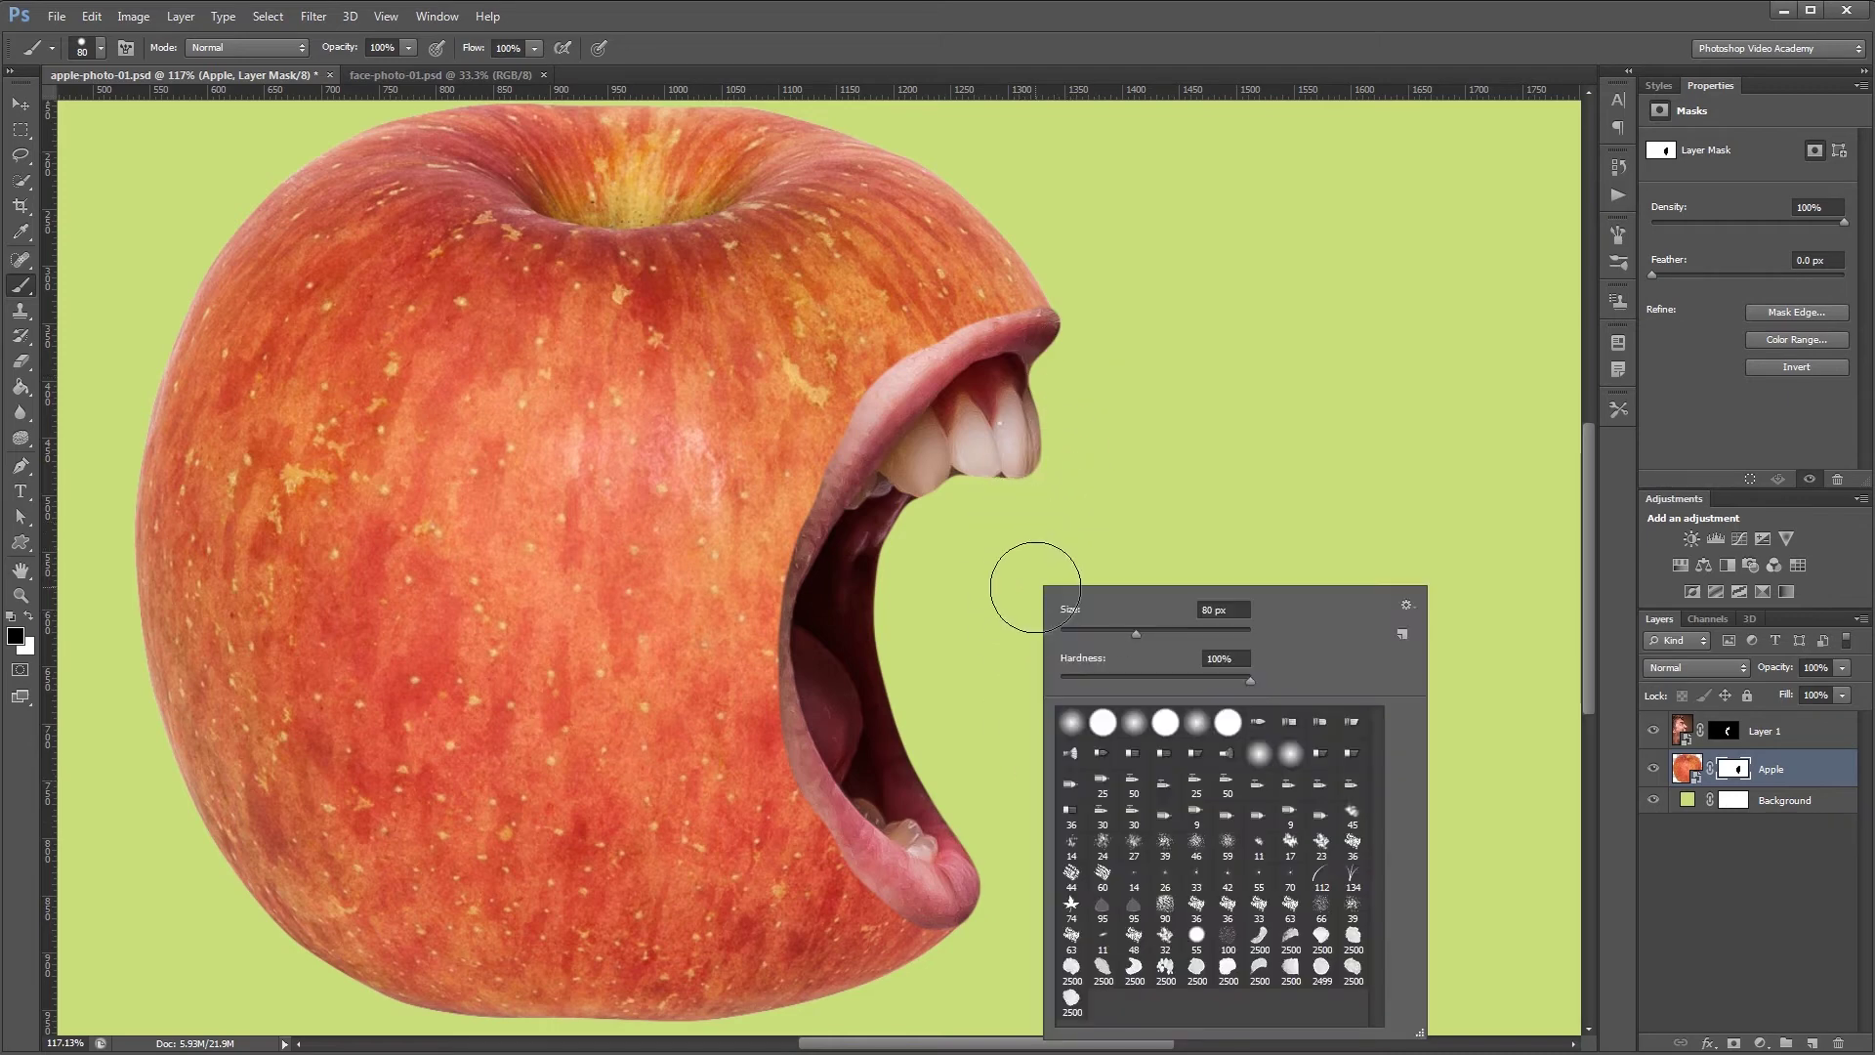
left_click_drag(1240, 676, 1055, 678)
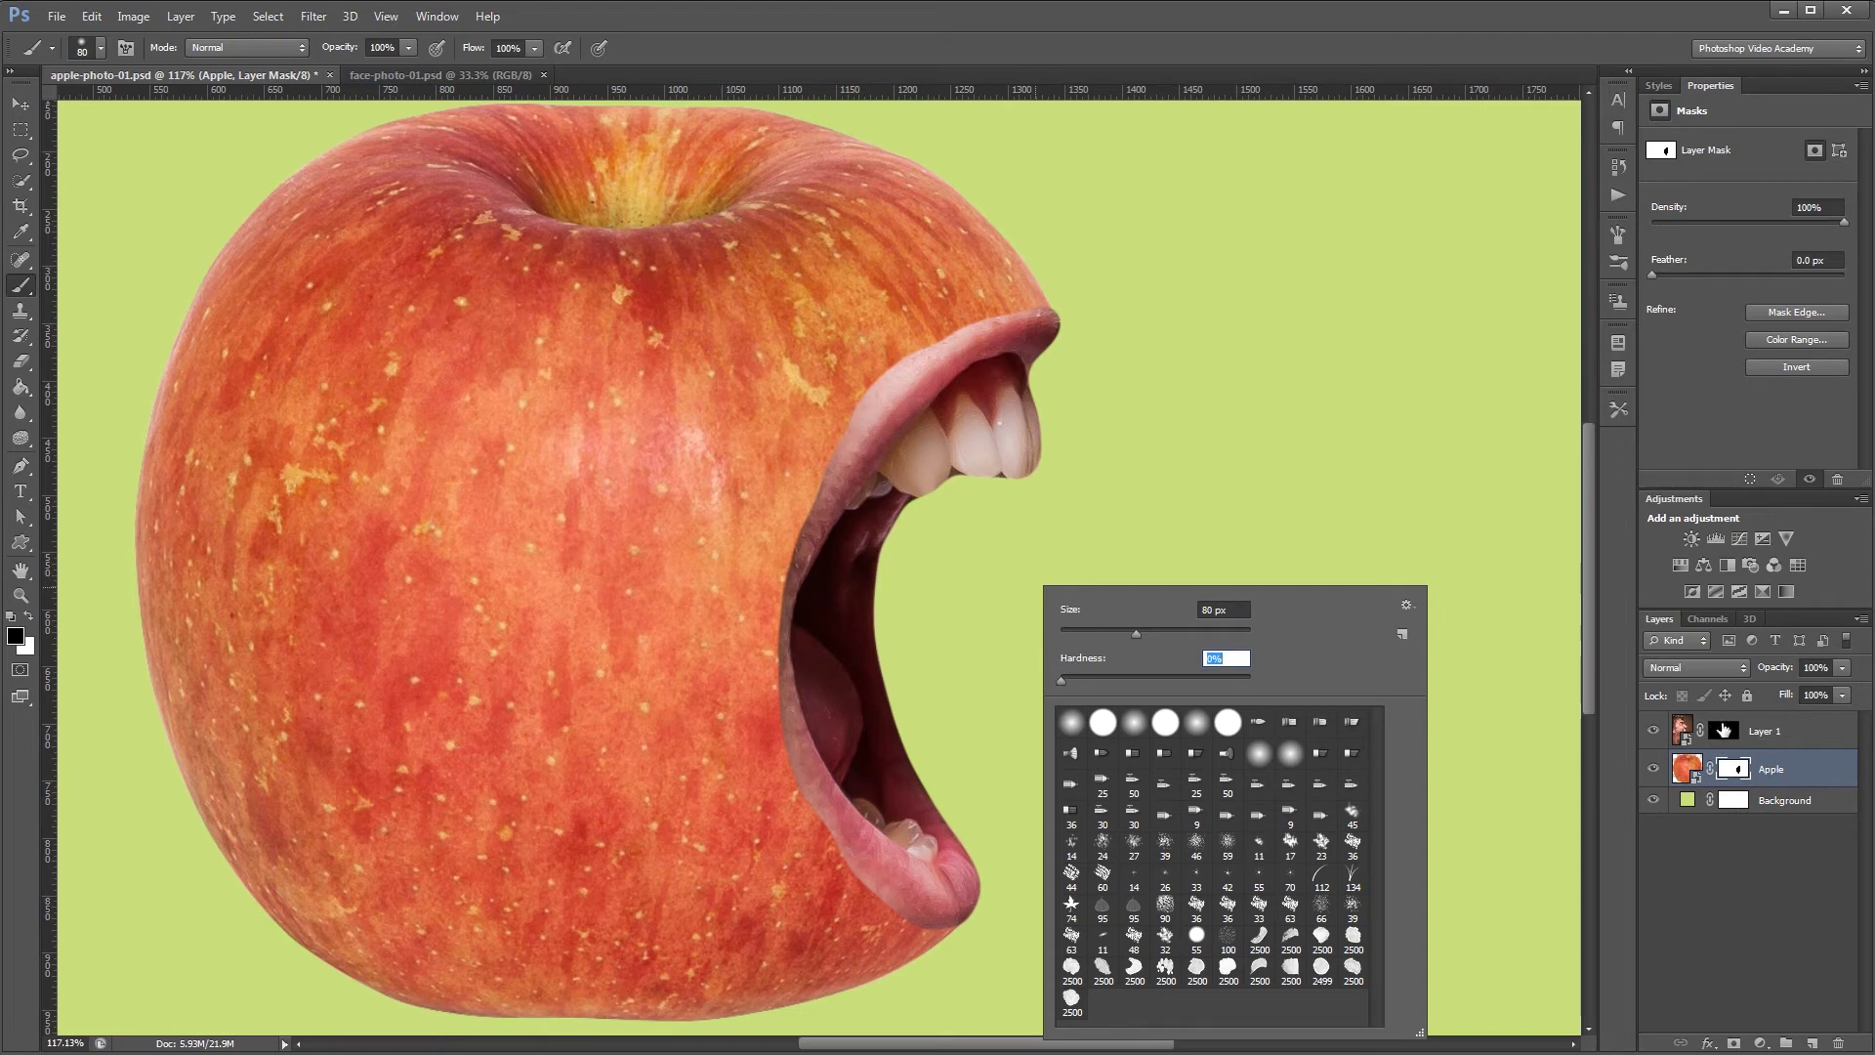
left_click(1724, 731)
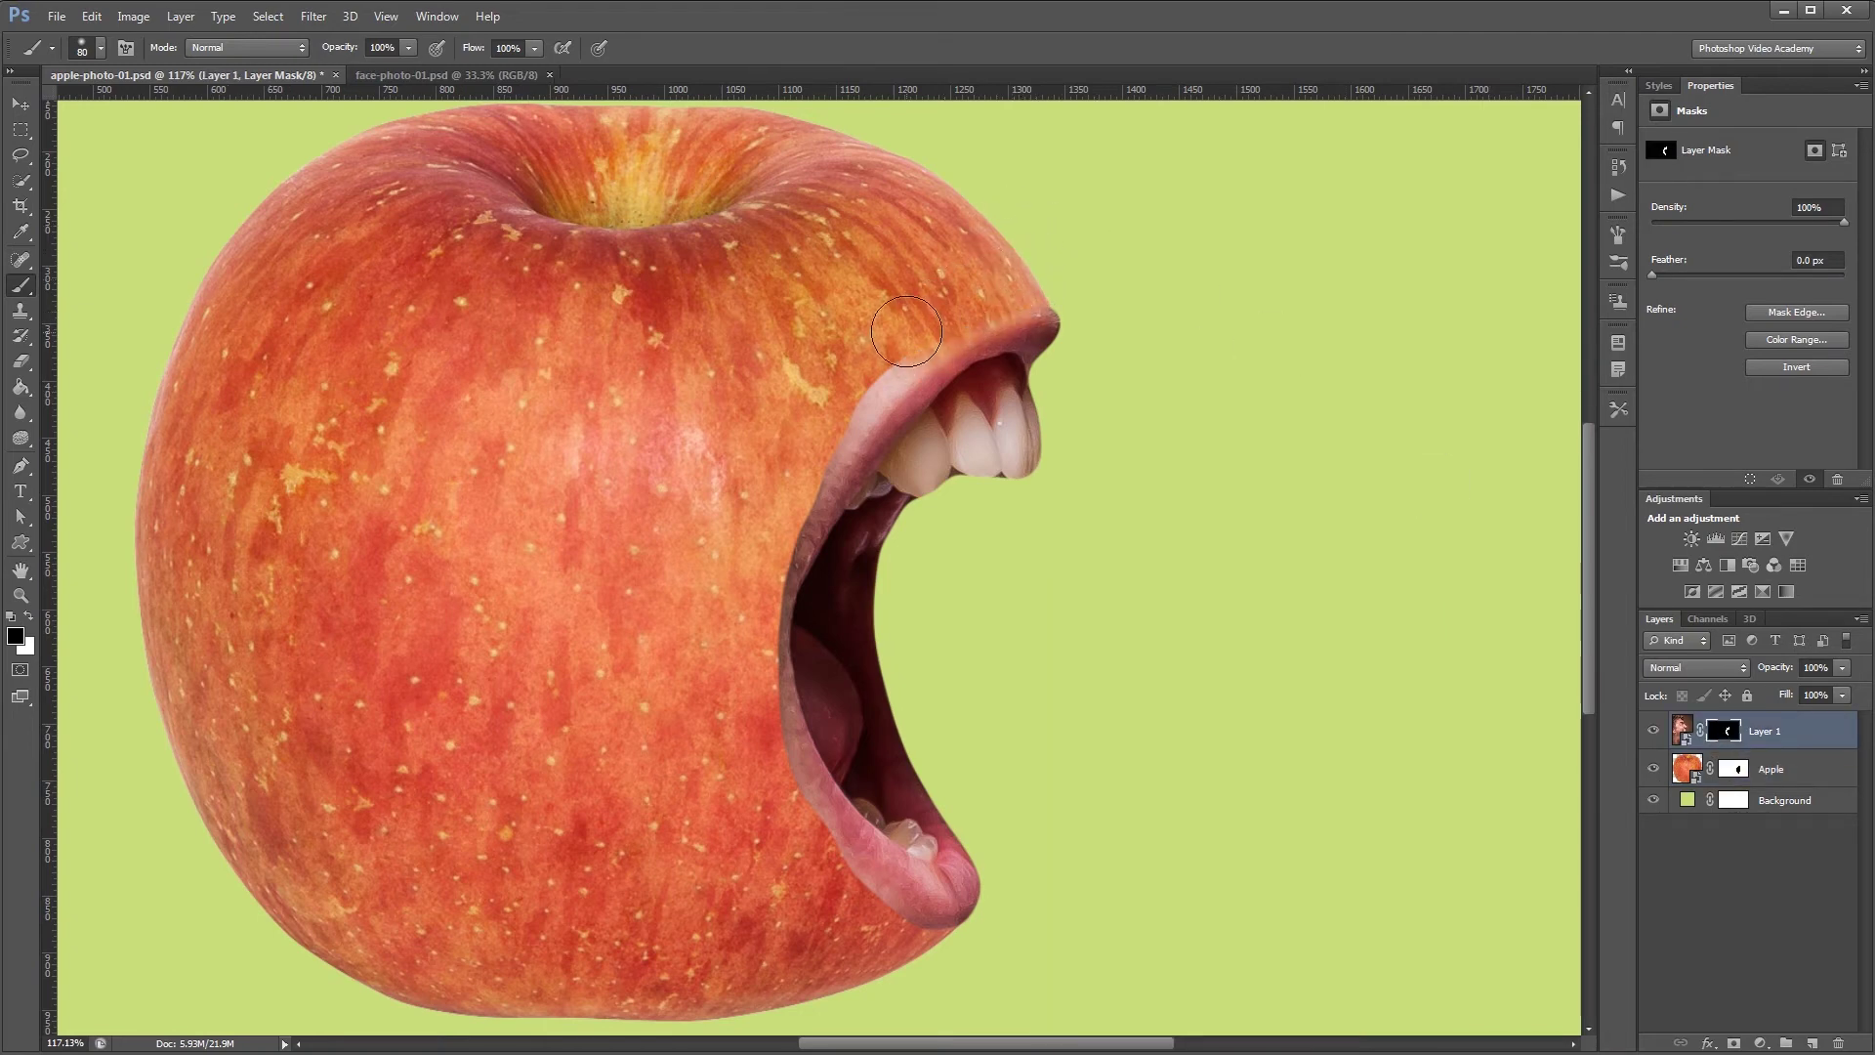
mouse_move(909, 319)
left_mouse_down()
mouse_move(820, 390)
mouse_move(879, 352)
mouse_move(782, 452)
mouse_move(766, 523)
mouse_move(758, 723)
mouse_move(782, 860)
mouse_move(869, 879)
left_mouse_up()
key("bracketleft")
key("bracketright")
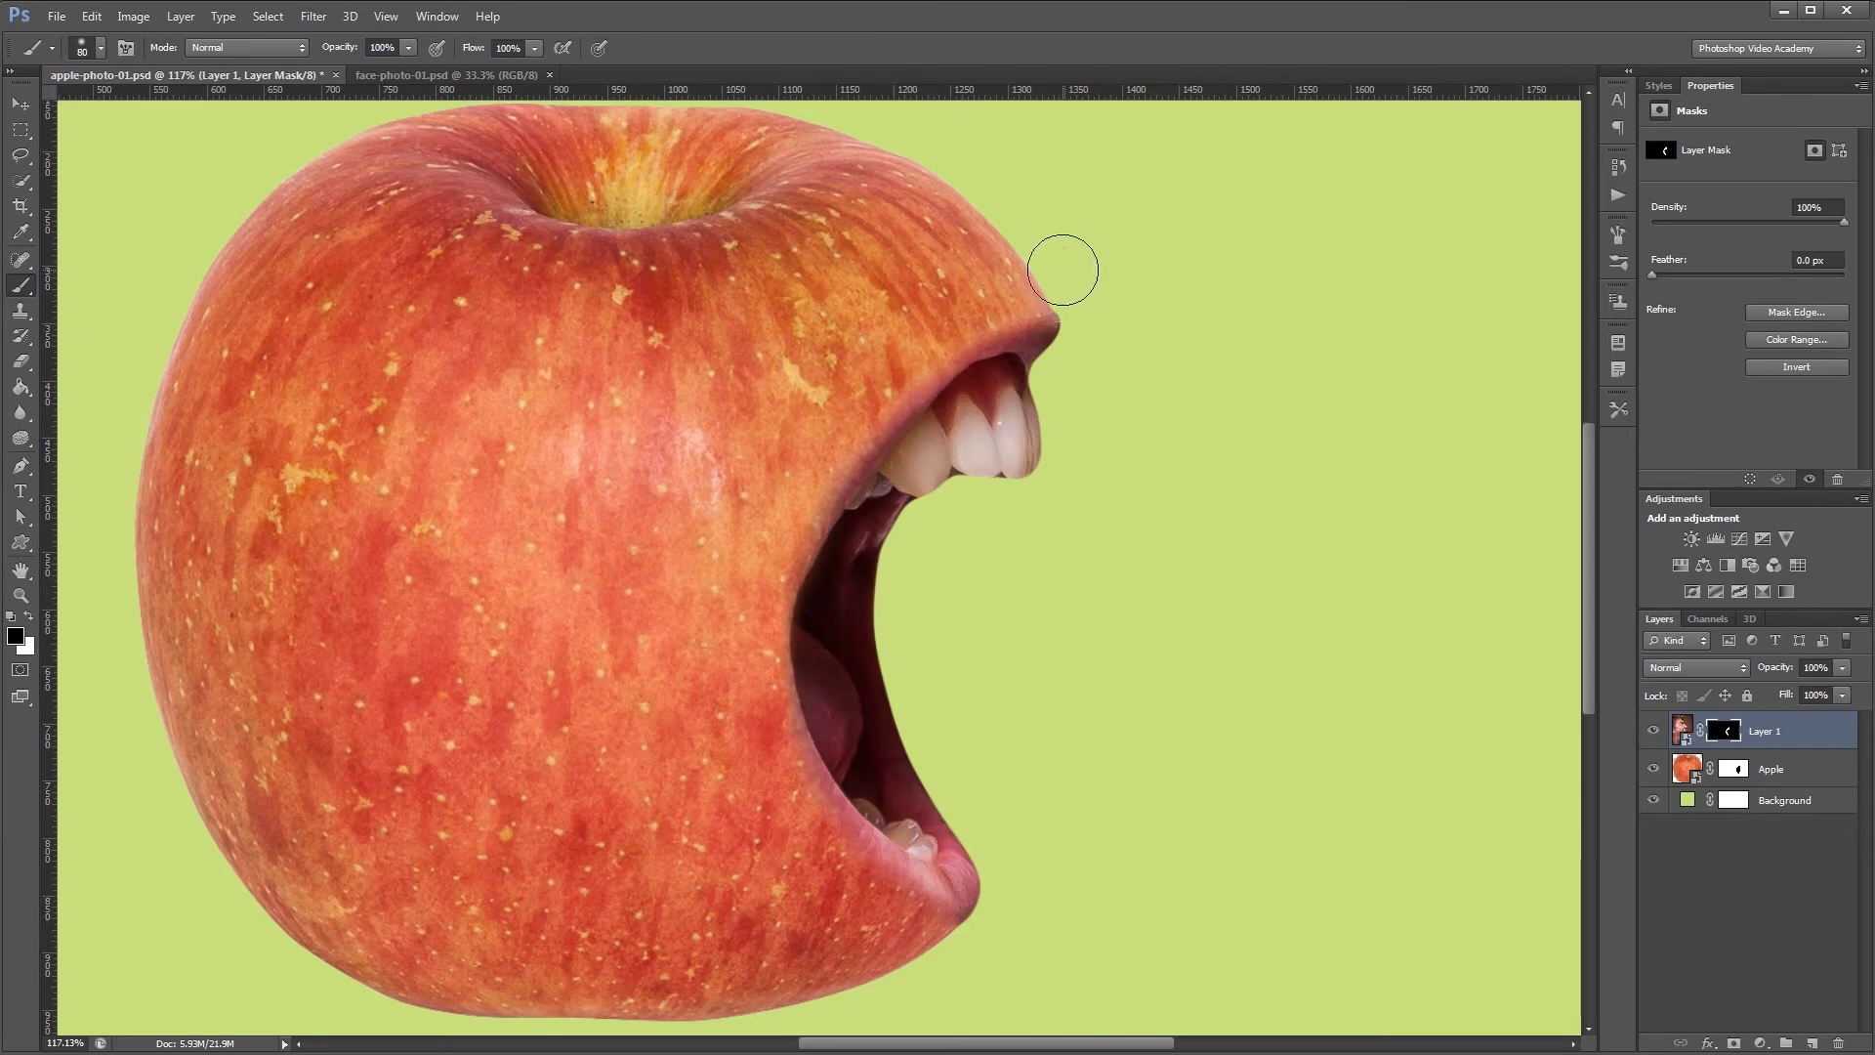
Add a Hue/Saturation layer clipped to the mouth: hue +21, saturation +42, lightness -19.
left_click(1681, 566)
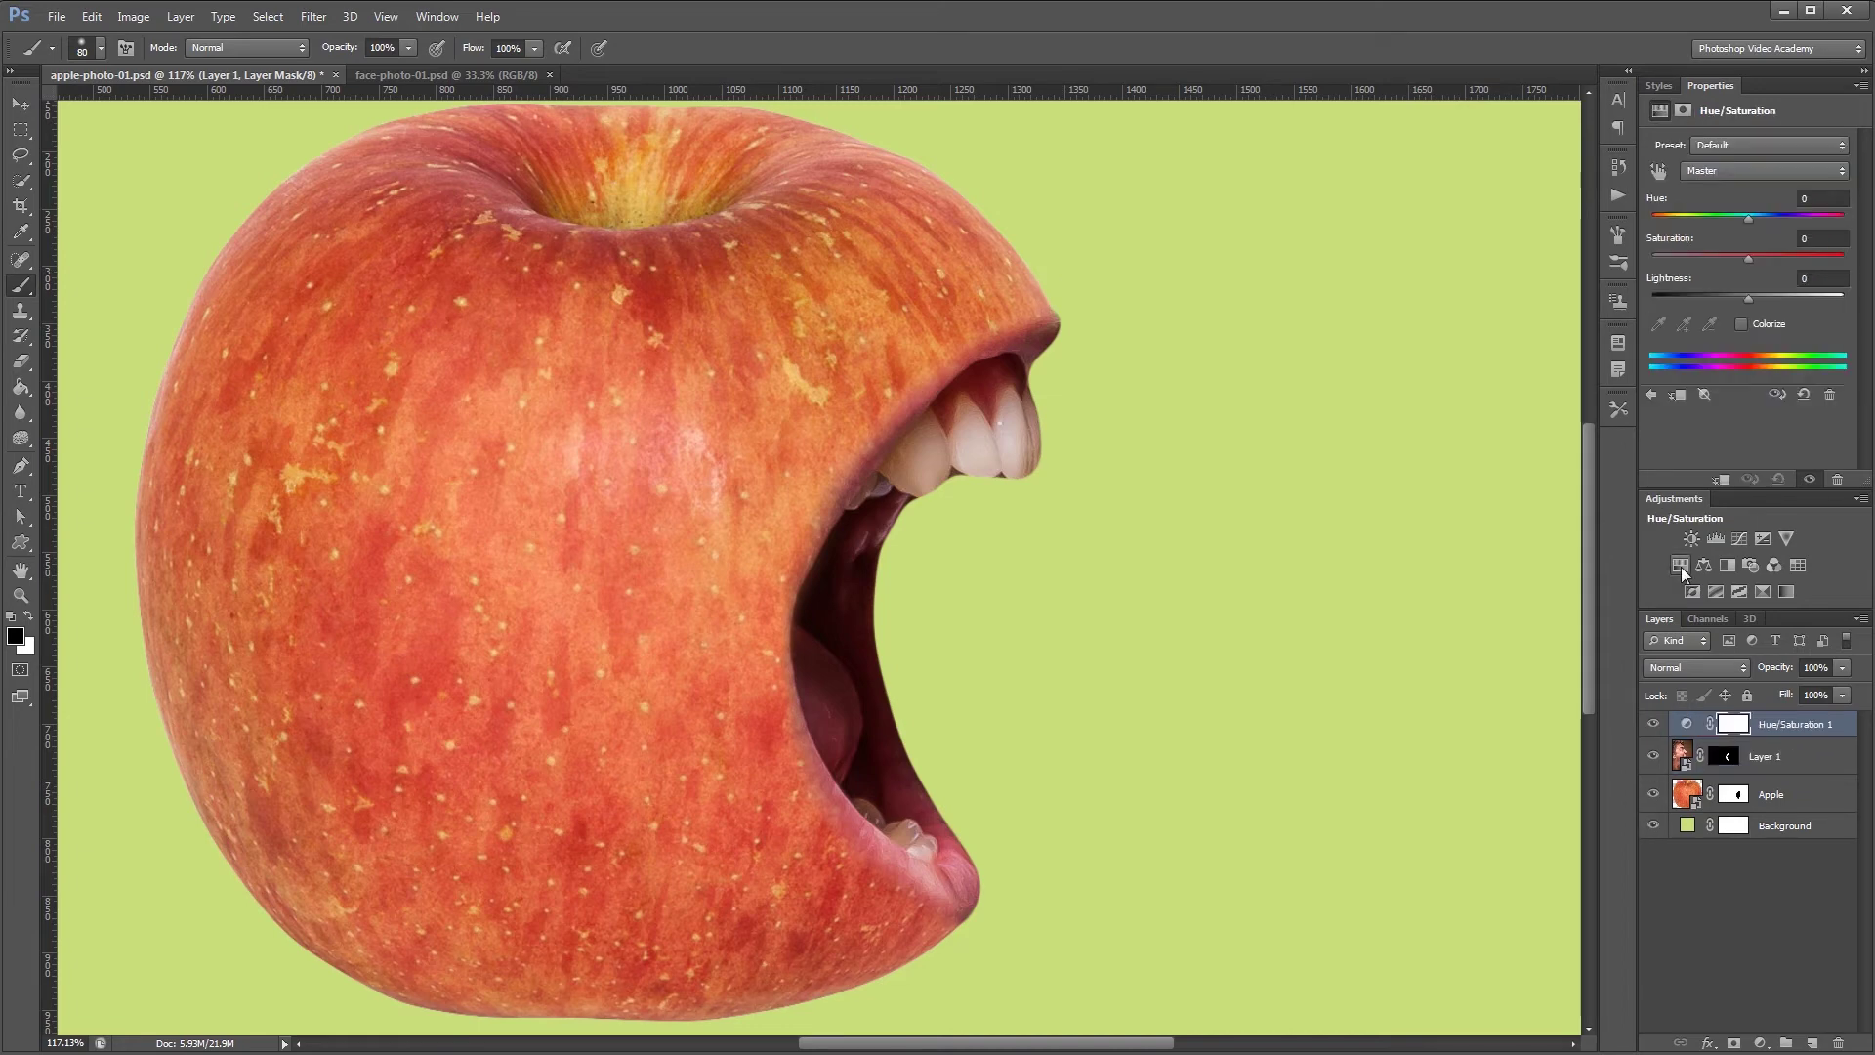
left_click(1724, 479)
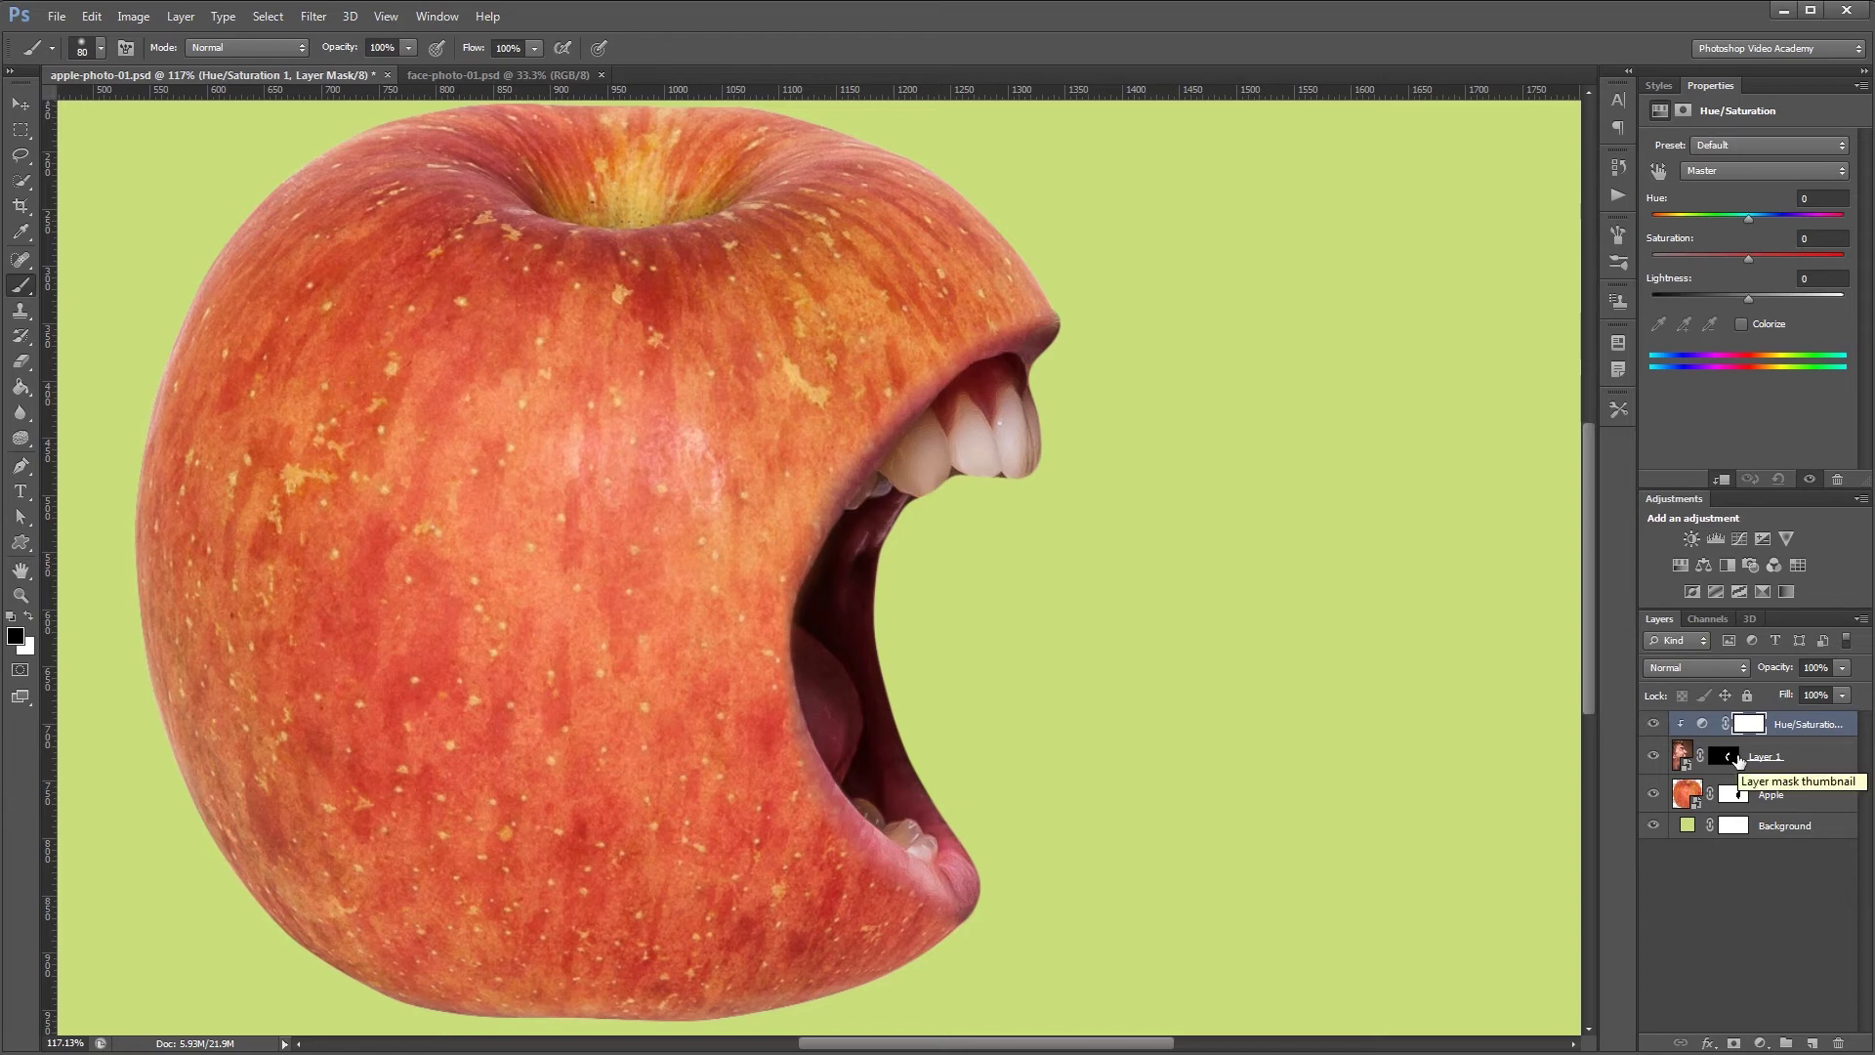
left_click_drag(1754, 217, 1769, 219)
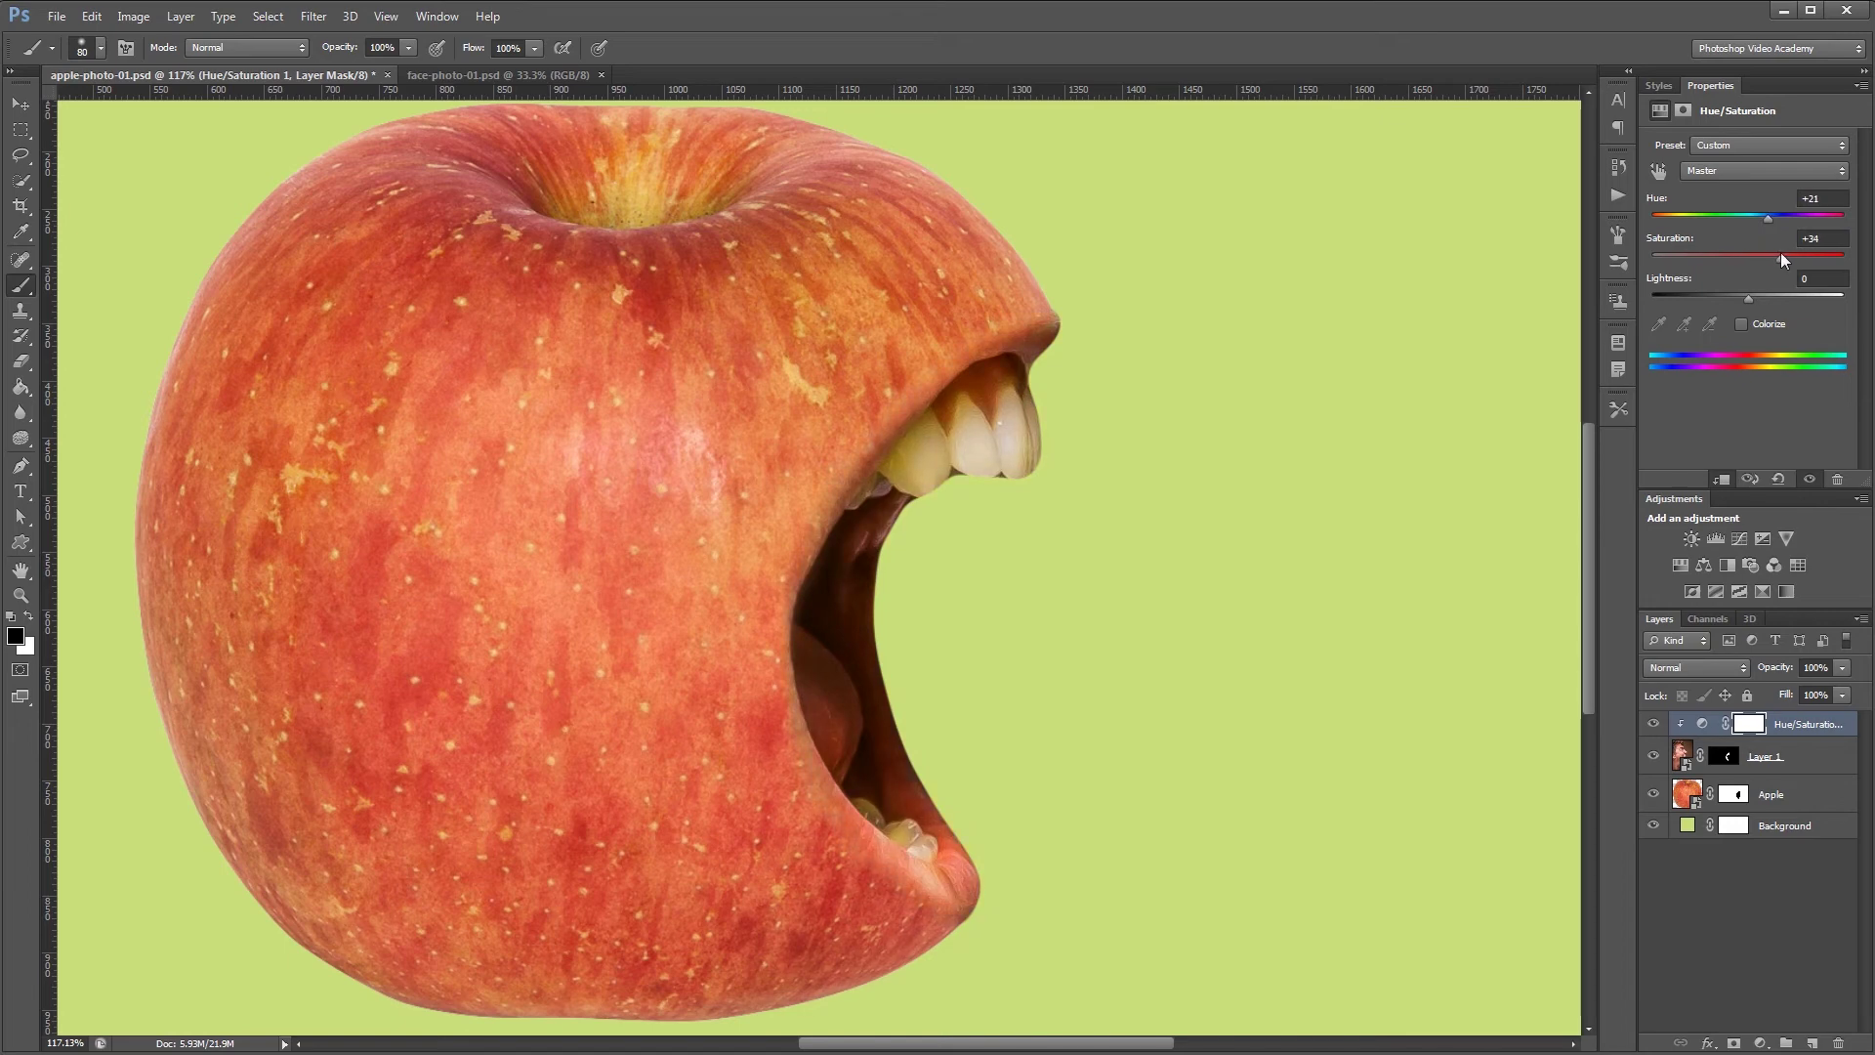
left_click_drag(1746, 297, 1731, 299)
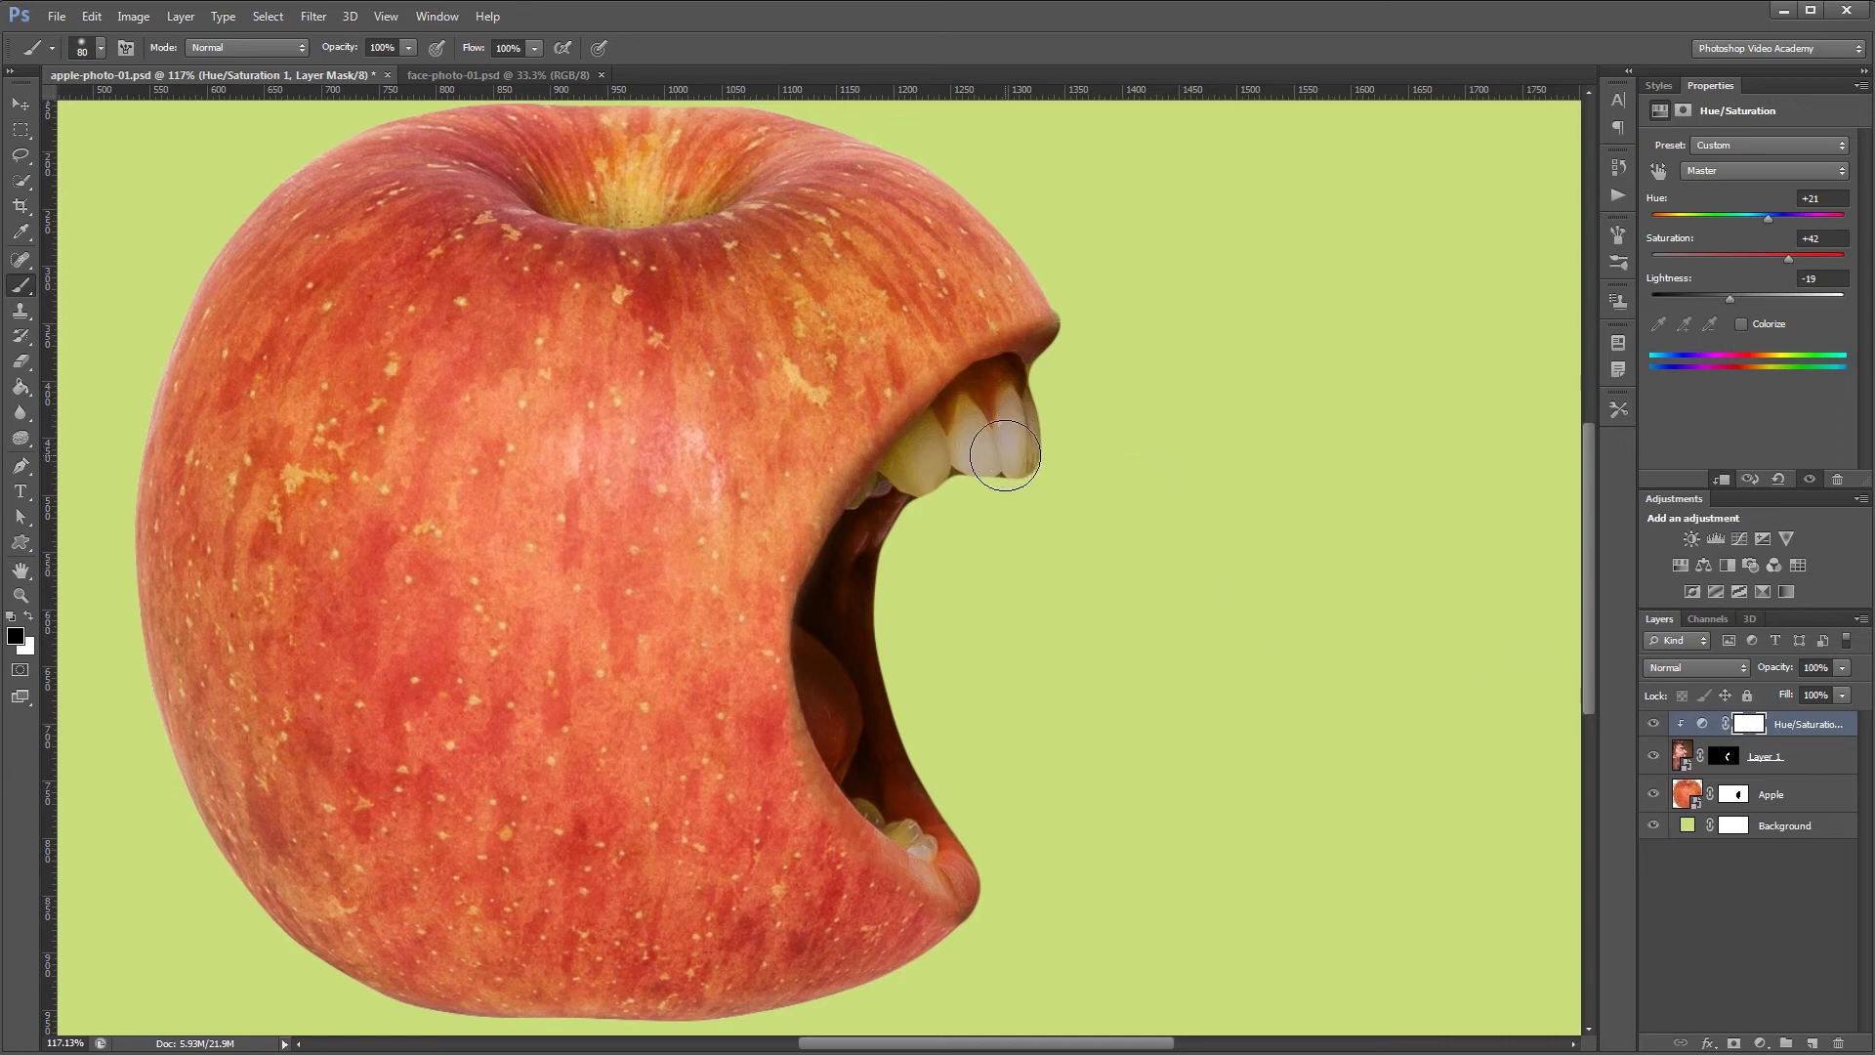
Paint black on the adjustment mask to restore the white of the front and lower teeth.
mouse_move(1005, 455)
left_mouse_down()
mouse_move(1039, 439)
mouse_move(1006, 416)
mouse_move(904, 507)
mouse_move(1009, 428)
mouse_move(961, 458)
mouse_move(986, 393)
left_mouse_up()
key("bracketleft")
key("bracketleft")
key("bracketleft")
key("bracketleft")
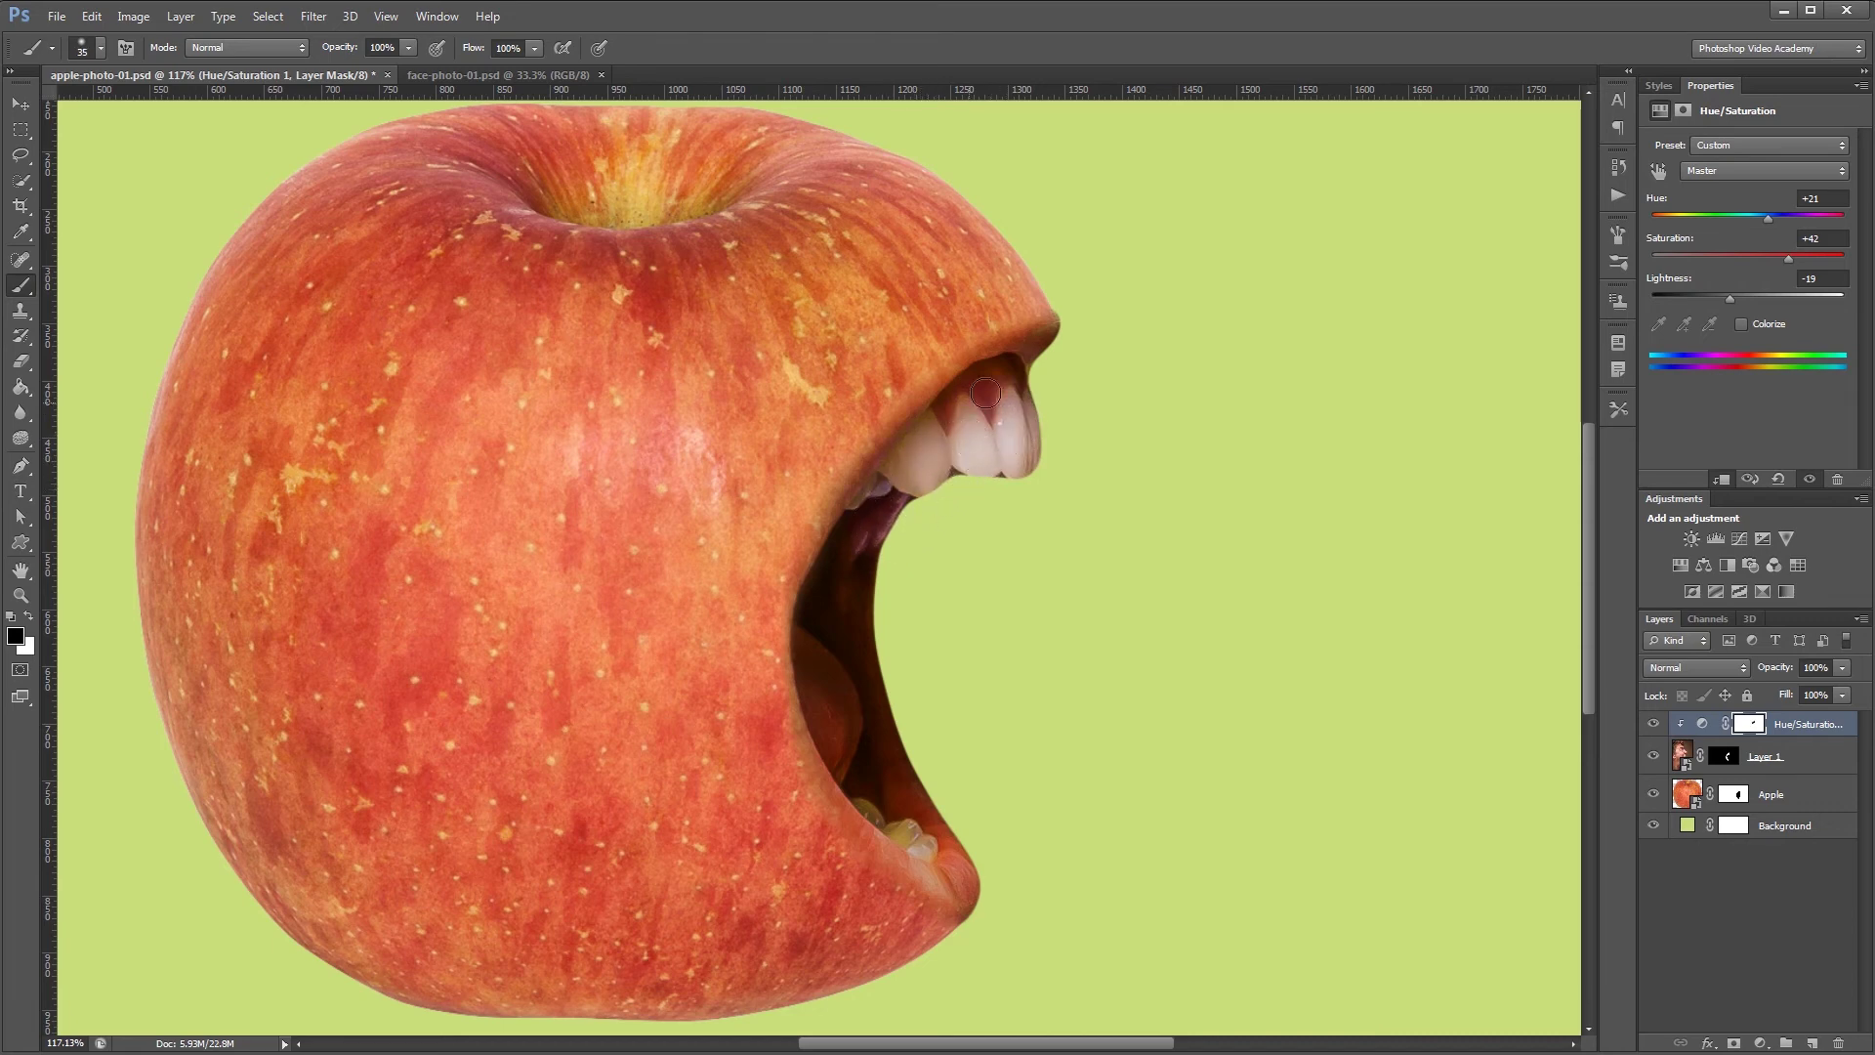
key("bracketleft")
key("bracketleft")
mouse_move(903, 828)
left_mouse_down()
mouse_move(918, 840)
mouse_move(862, 802)
left_mouse_up()
Add a Brightness/Contrast adjustment clipped to the mouth with Brightness 75 and Contrast 12.
scroll(886, 742, "down", 2, "alt")
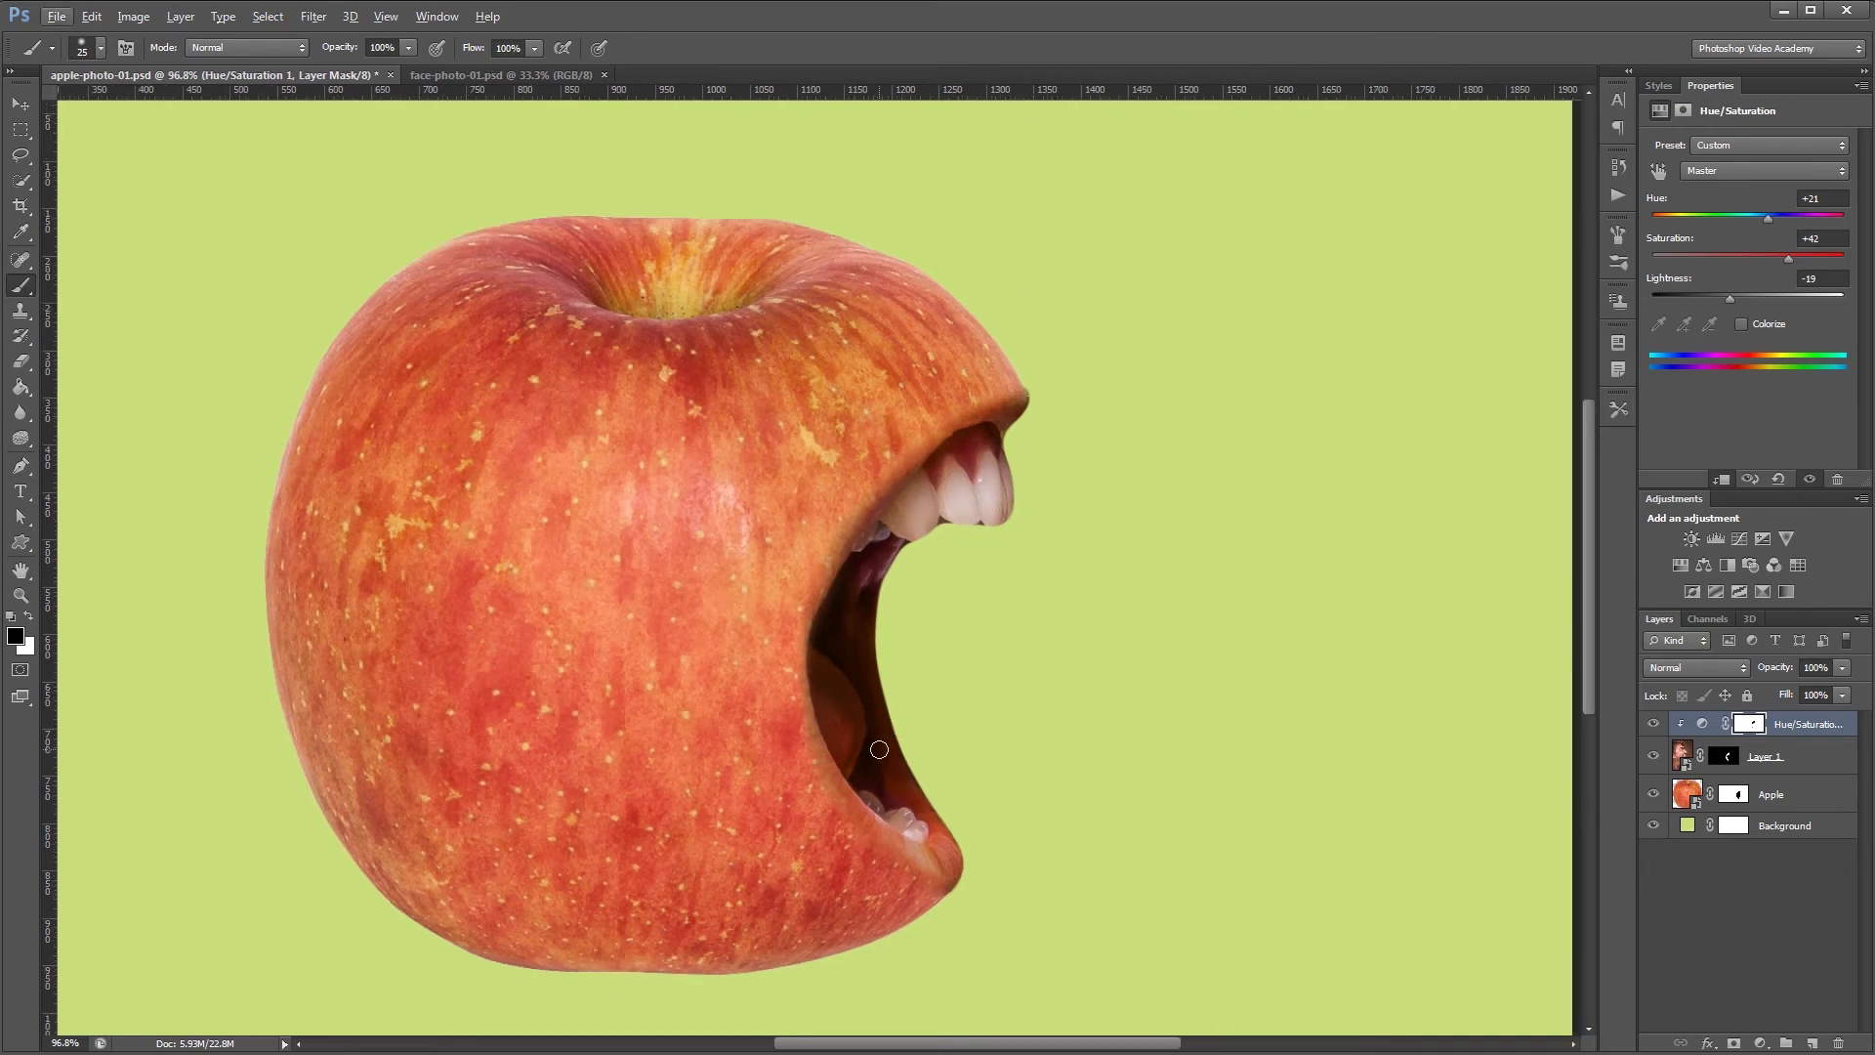
left_click(1694, 539)
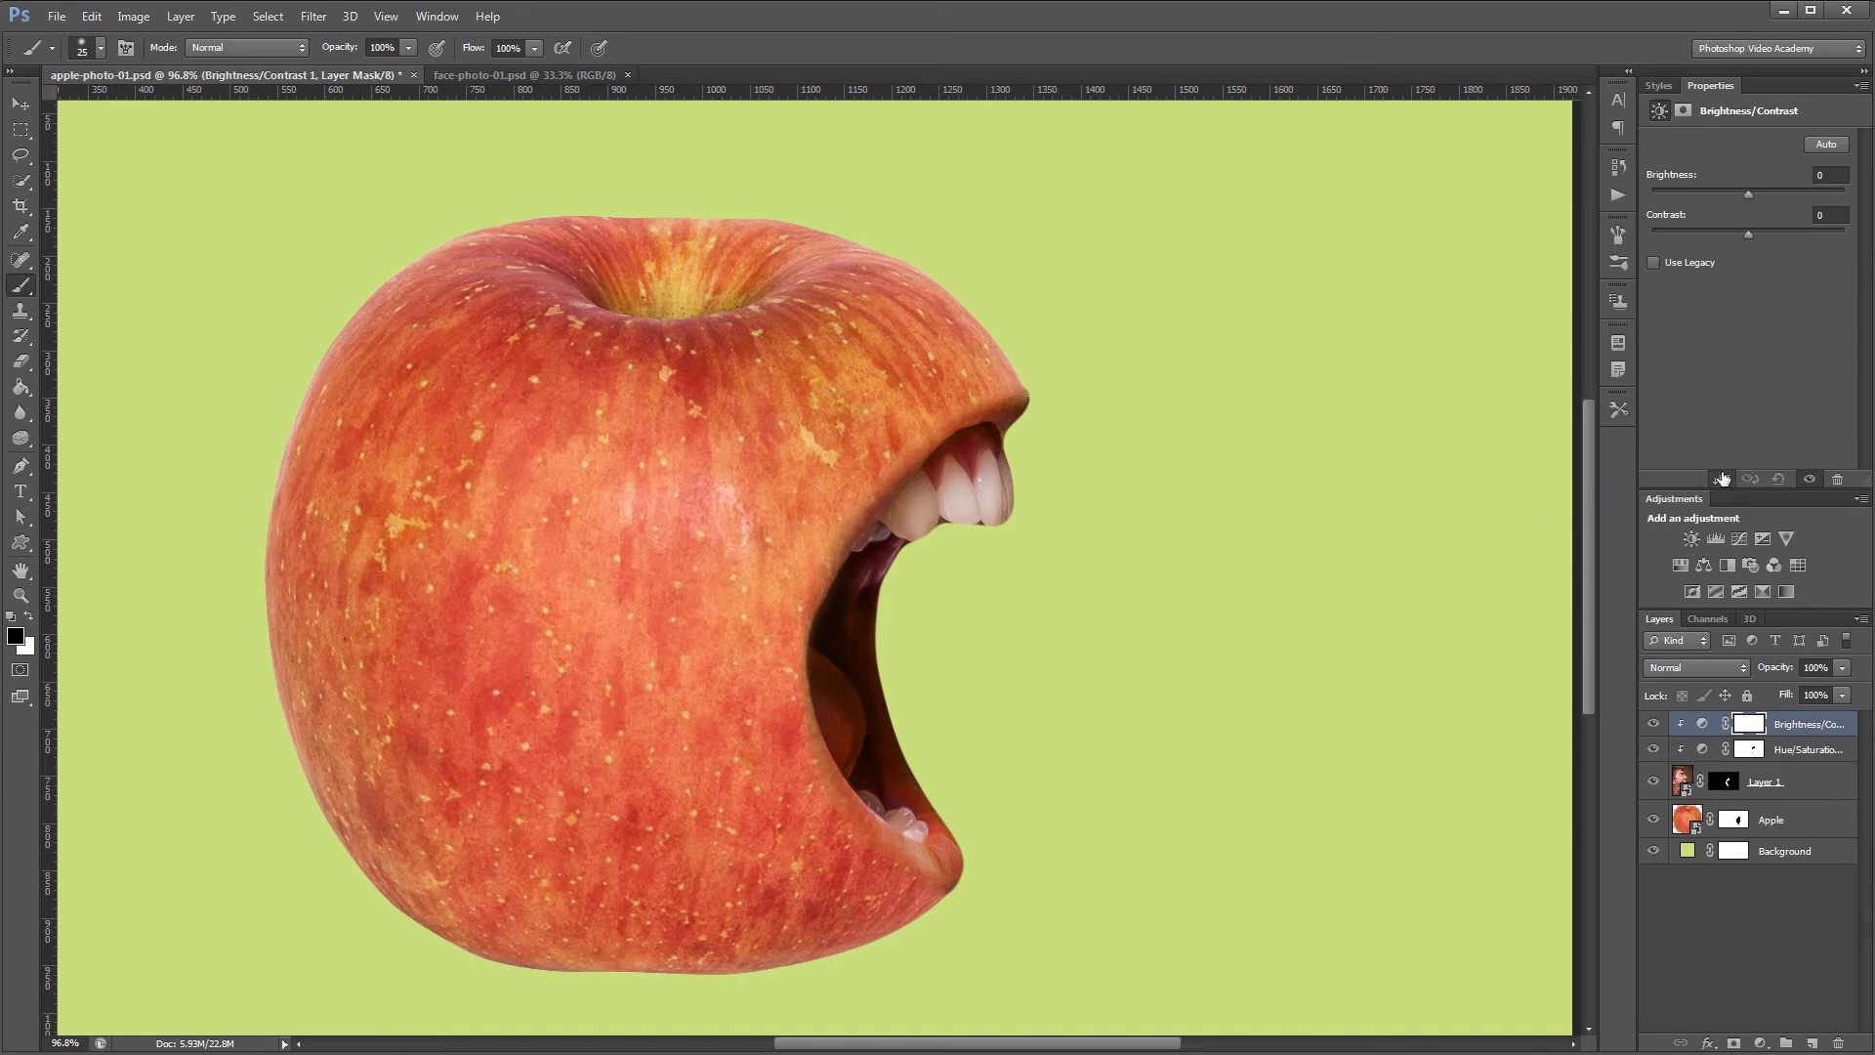
left_click_drag(1756, 191, 1796, 195)
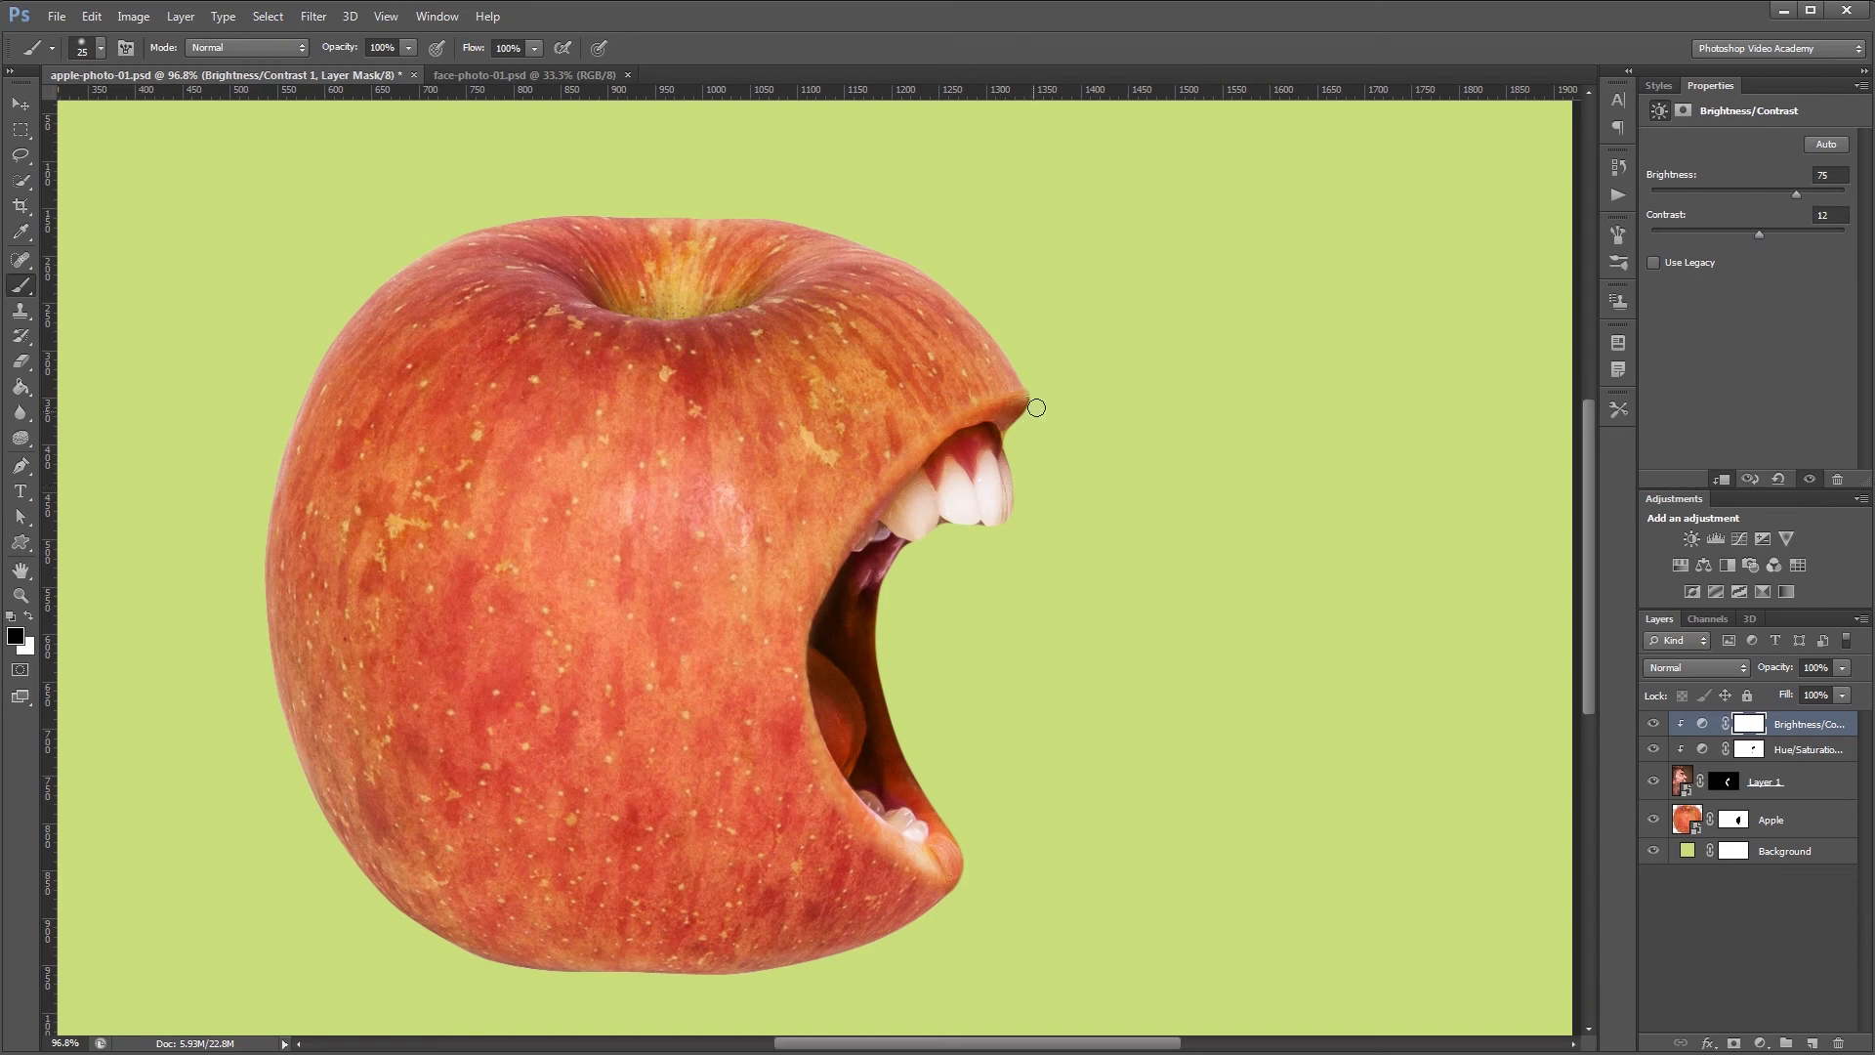
scroll(1106, 361, "down", 2)
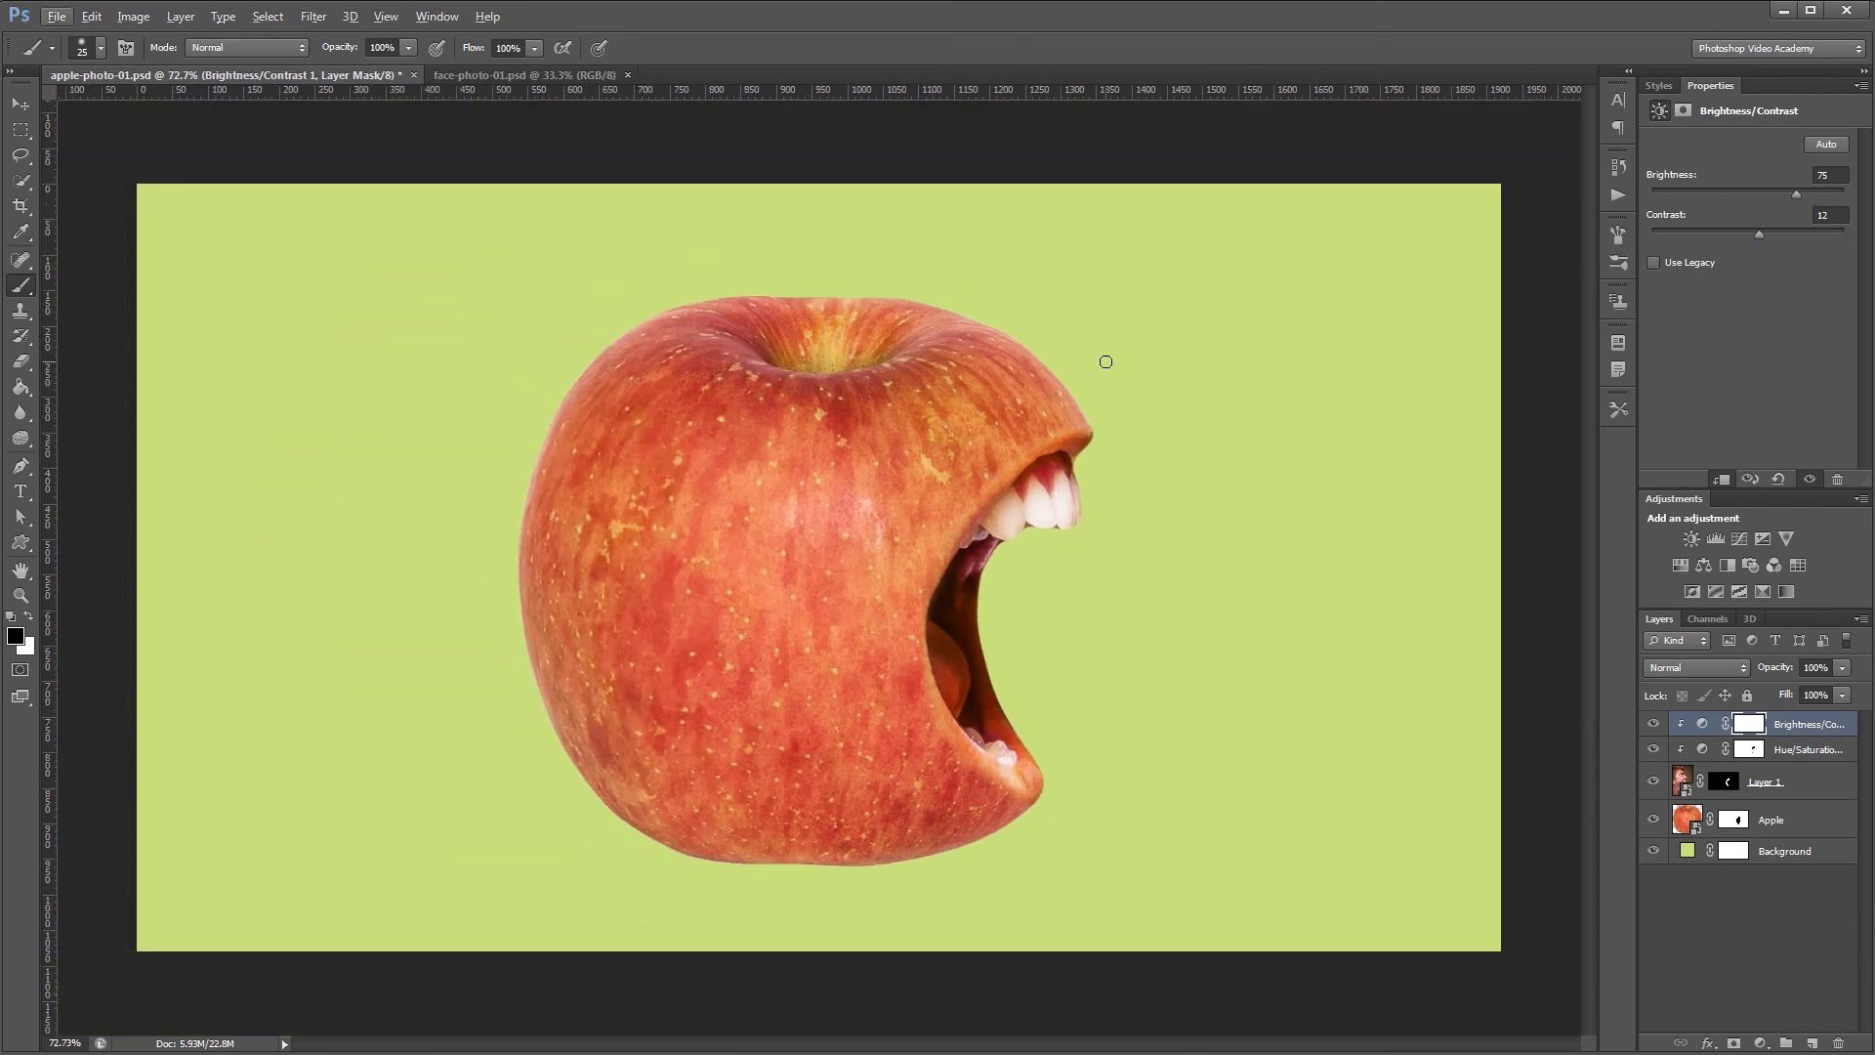
Change the Background fill colour from pale green to light blue.
left_click(1163, 583, "alt")
left_click(1163, 583, "ctrl")
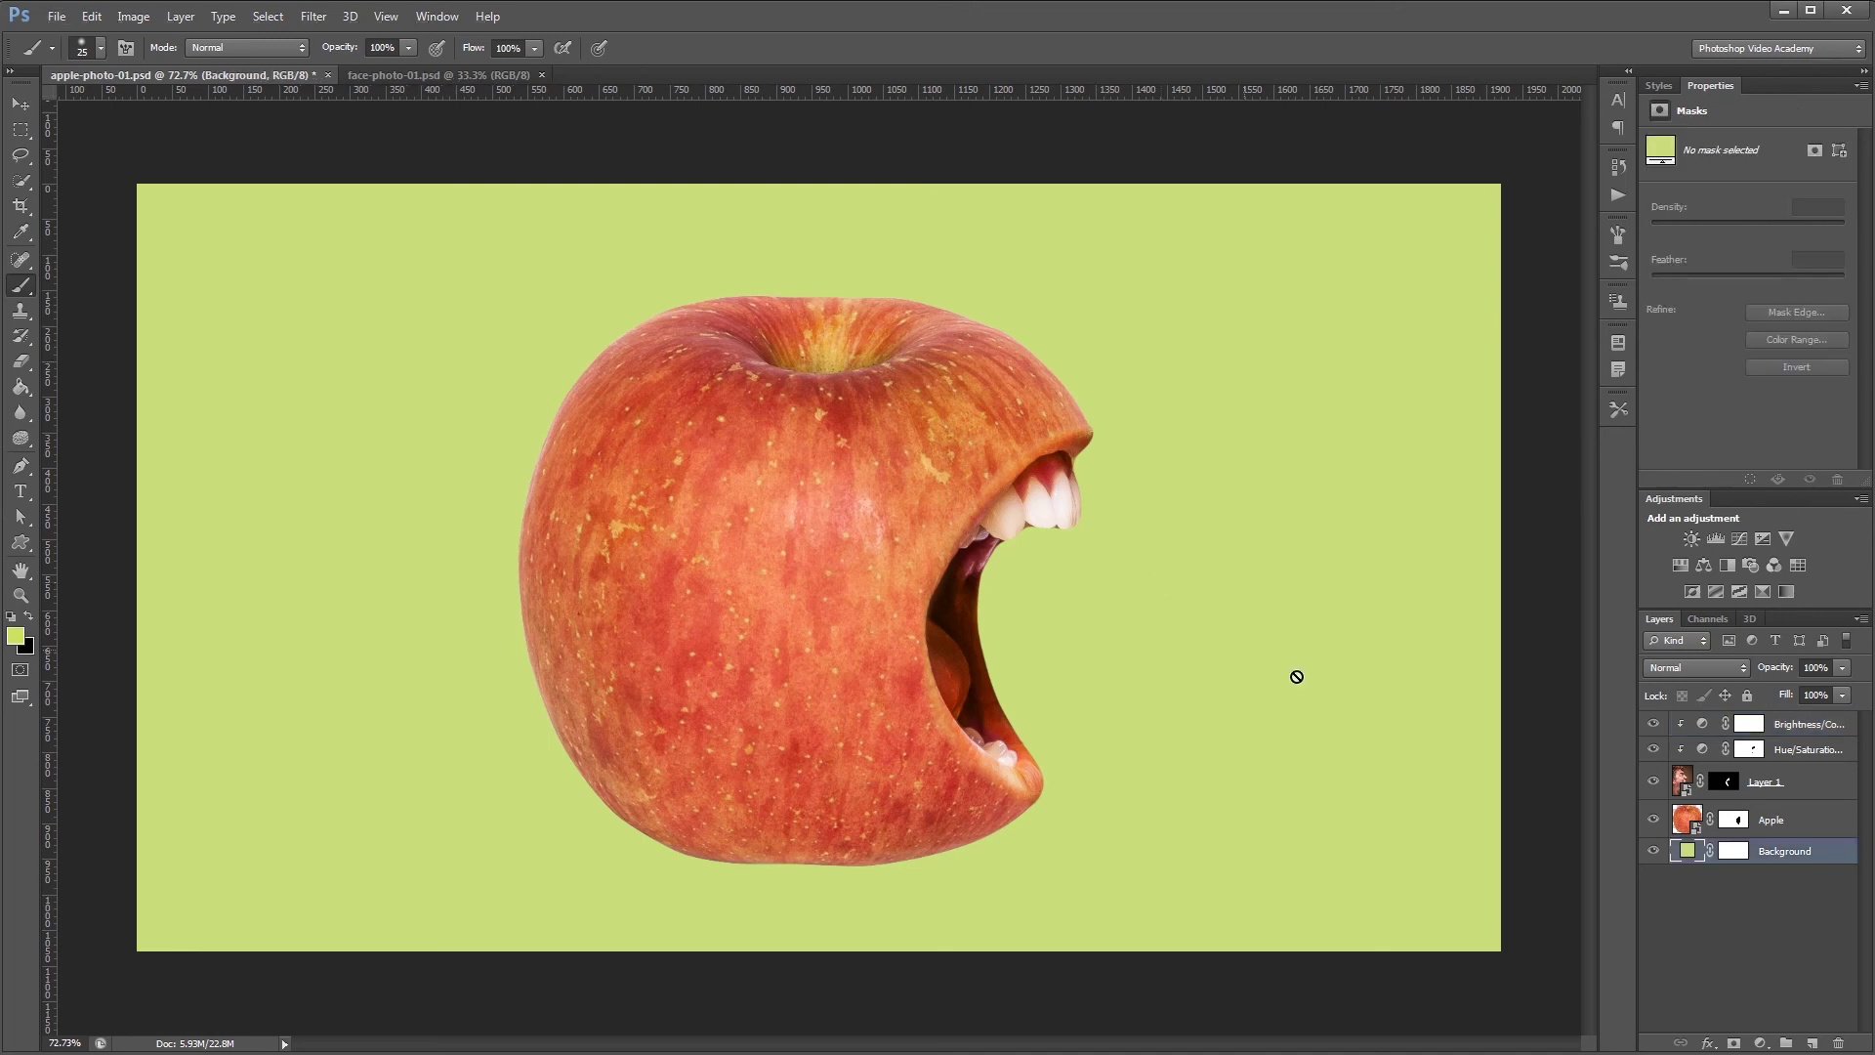
double_click(1687, 851)
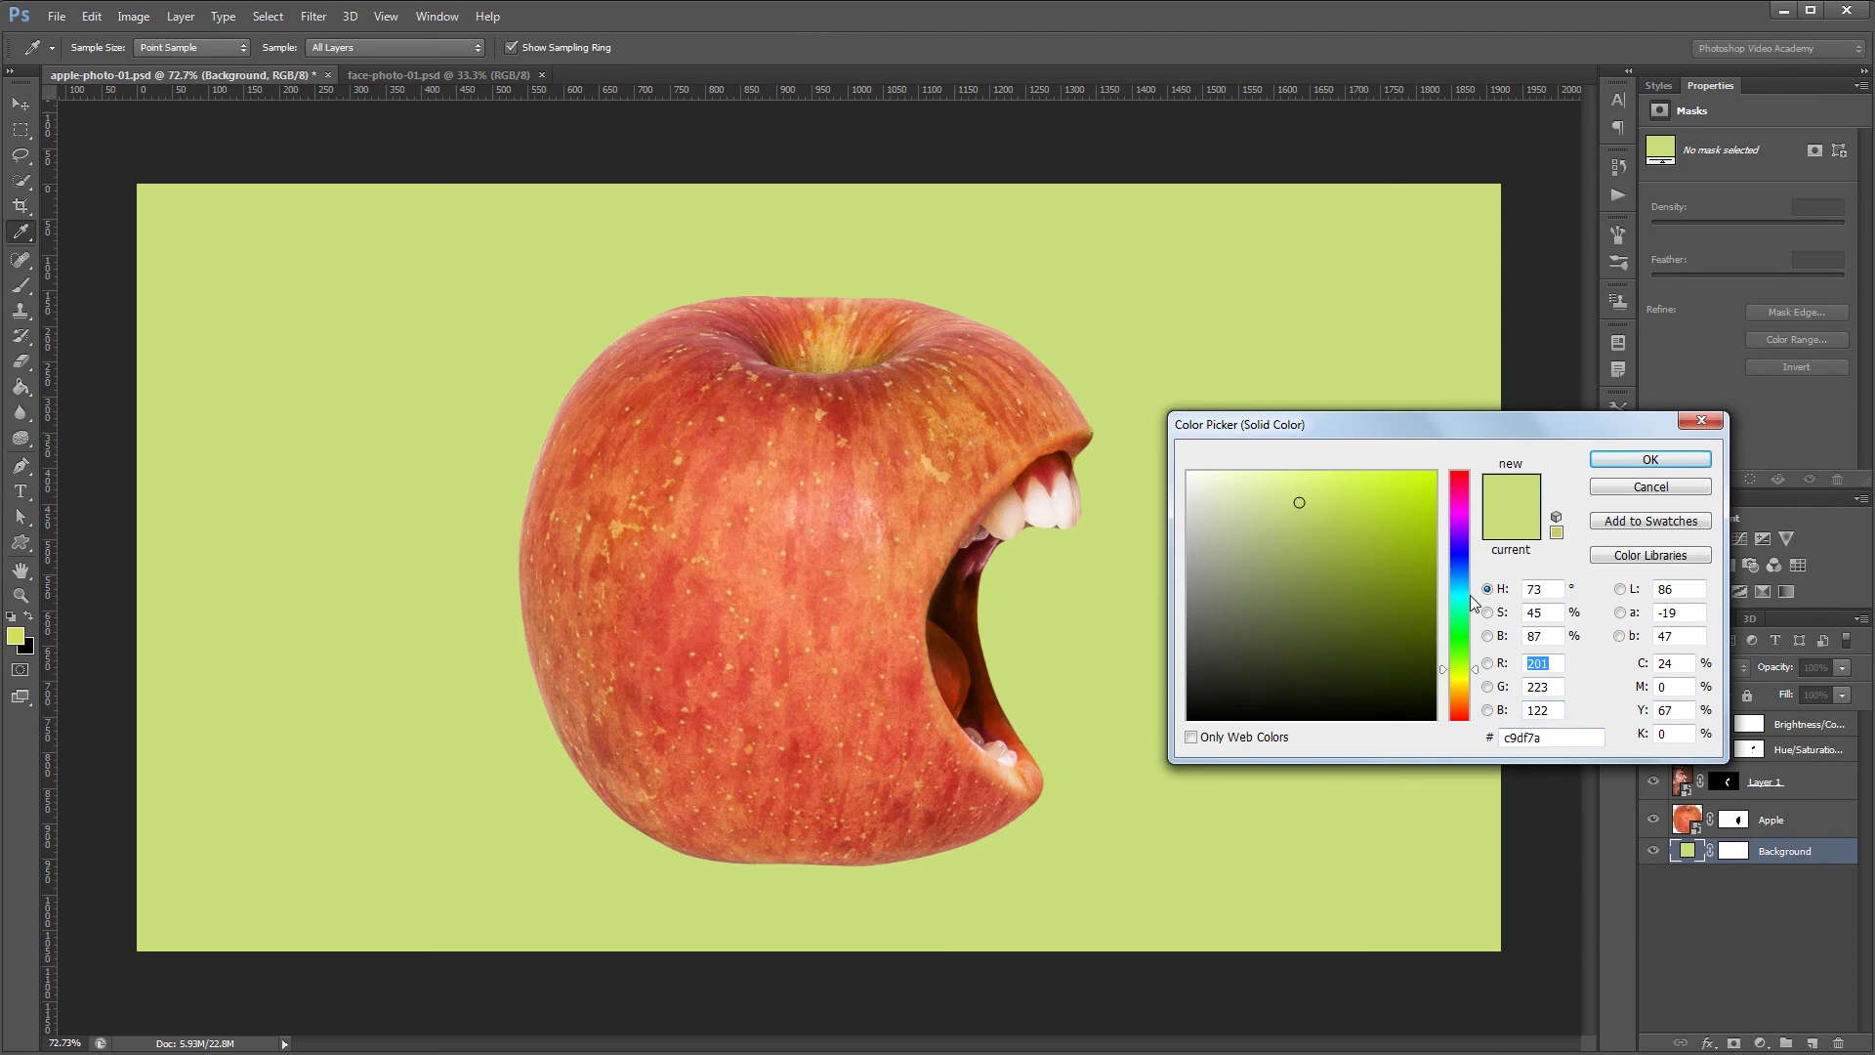
left_click(1473, 583)
left_click(1651, 459)
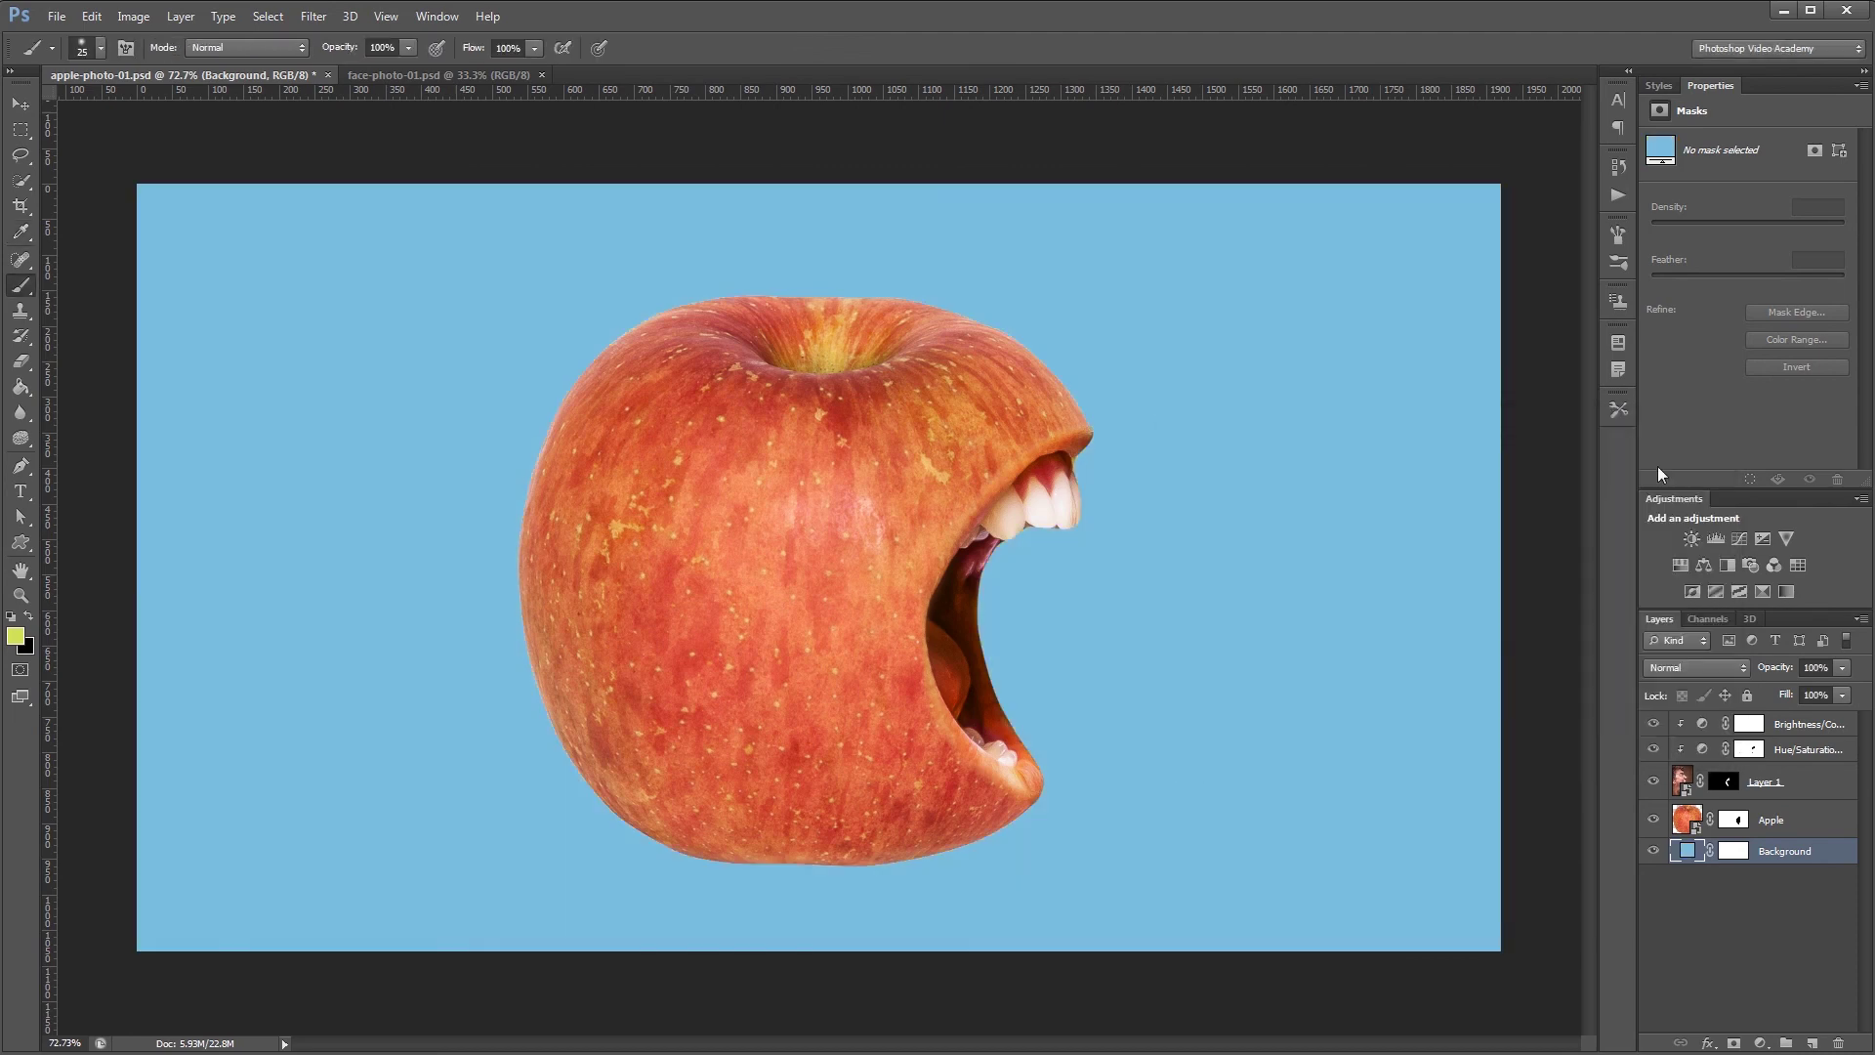